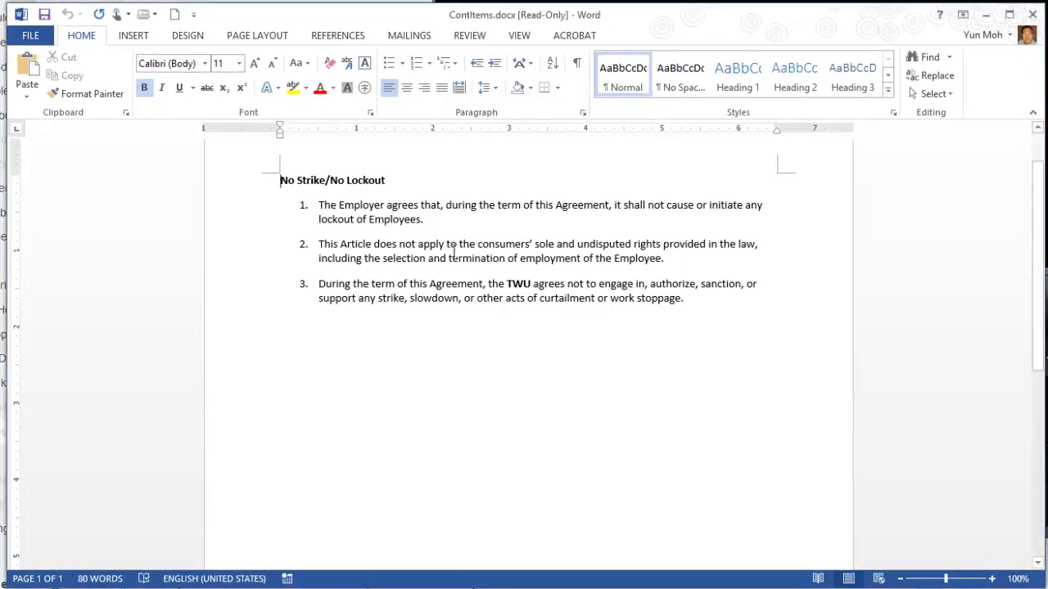
Select the full text of list item 2 in ContItems.docx, then deselect it
left_click(395, 258)
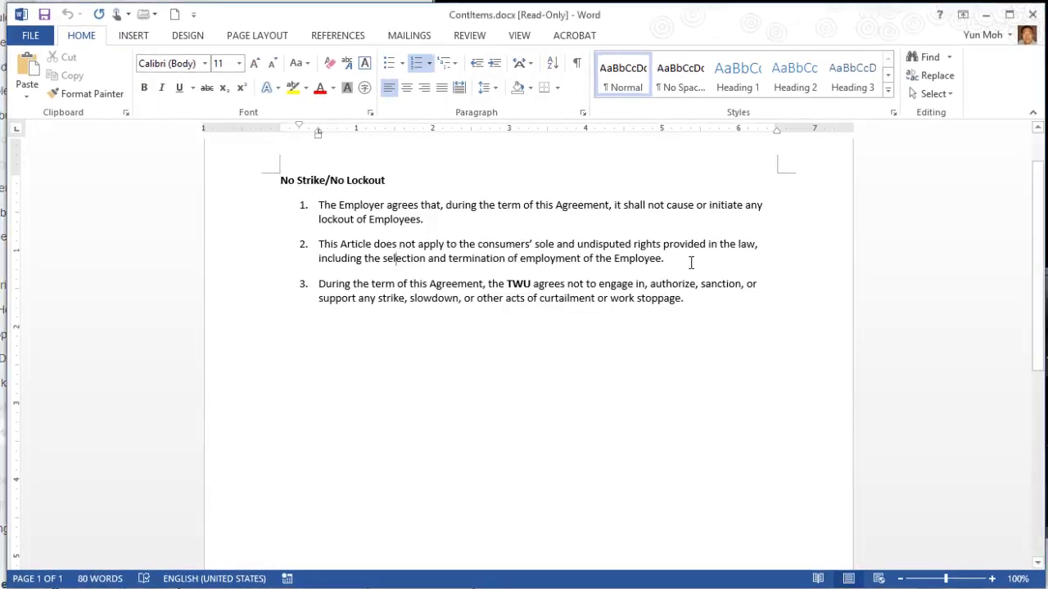
left_click_drag(690, 262, 337, 248)
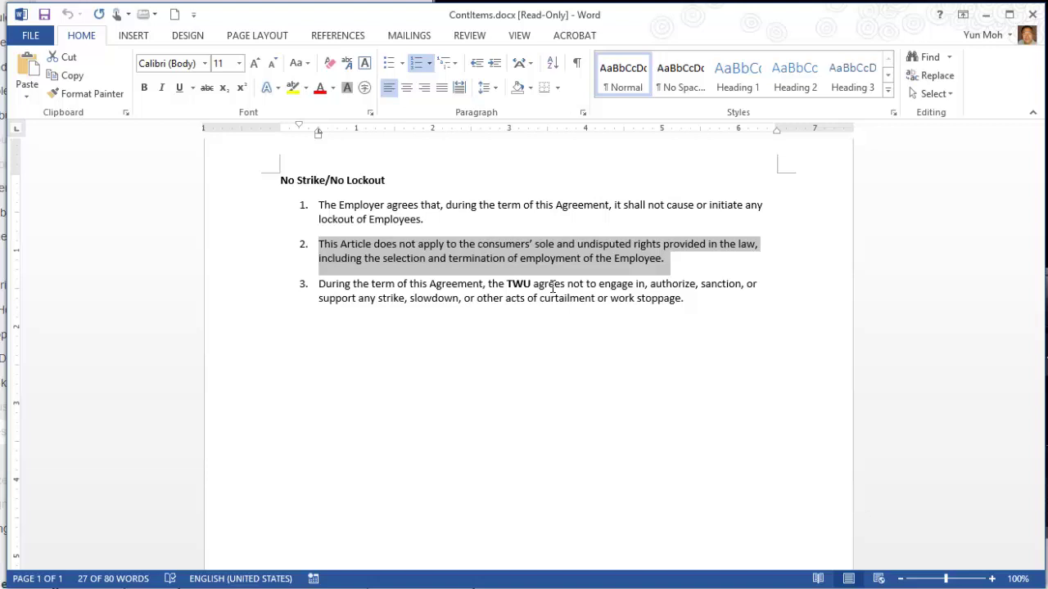
left_click(563, 298)
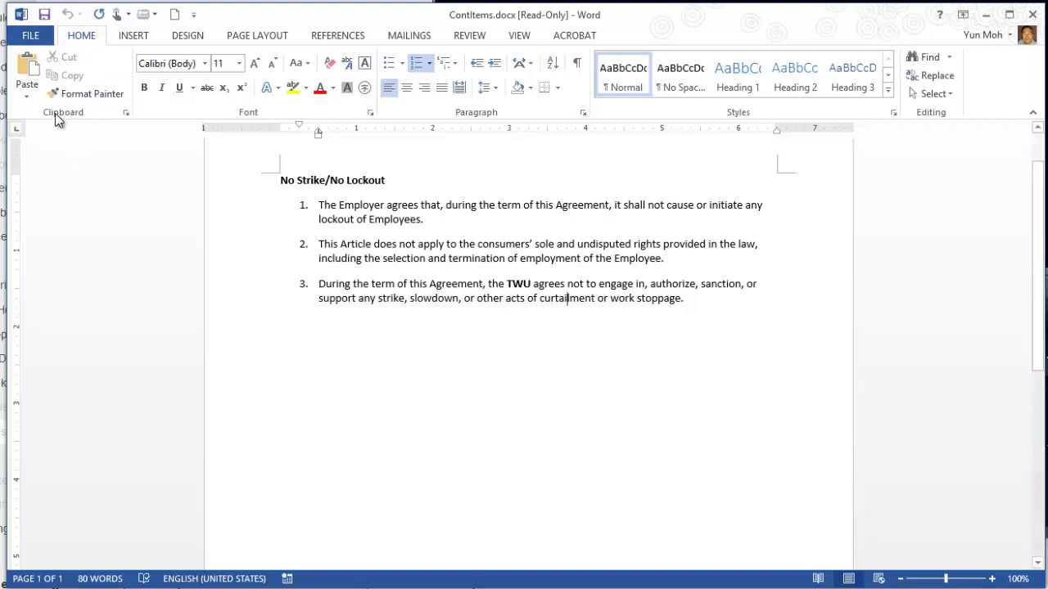
Show the Clipboard pane and Clear All its previously collected items
left_click(126, 112)
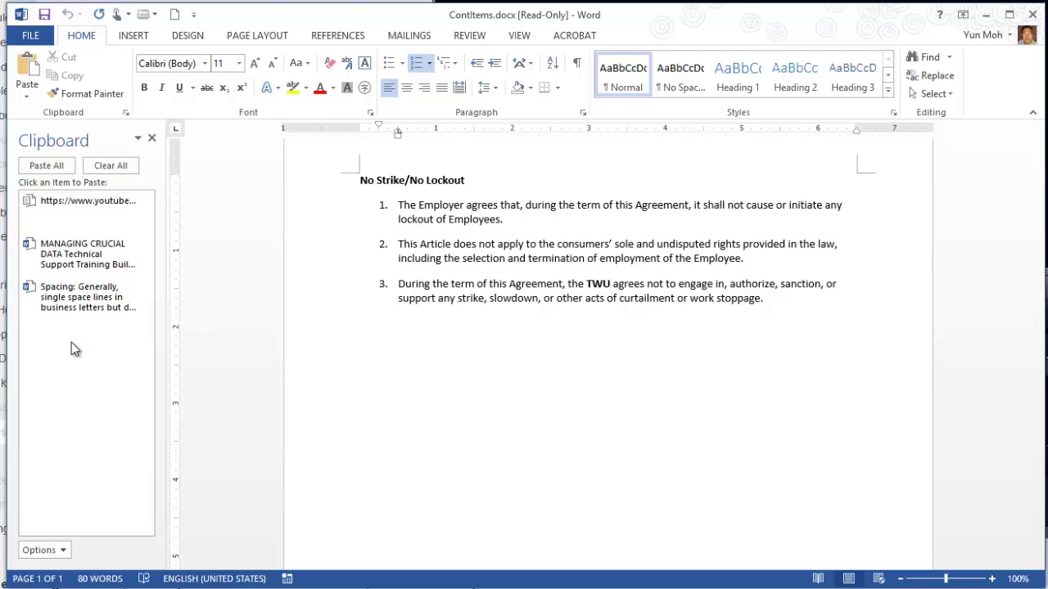
left_click(111, 167)
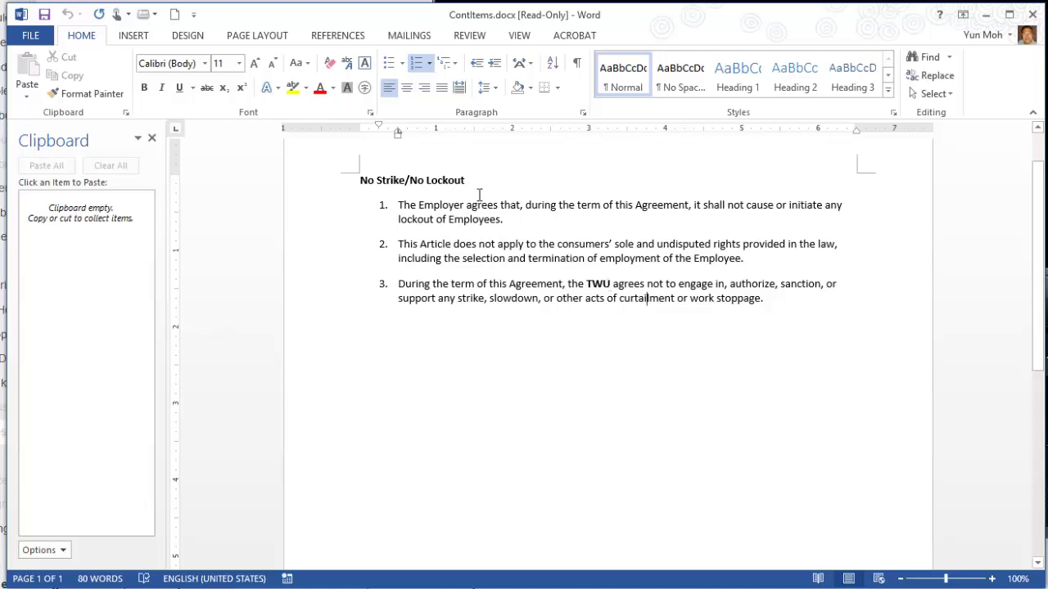
Copy list item 1, then list item 3, of the No Strike/No Lockout clauses
double_click(342, 213)
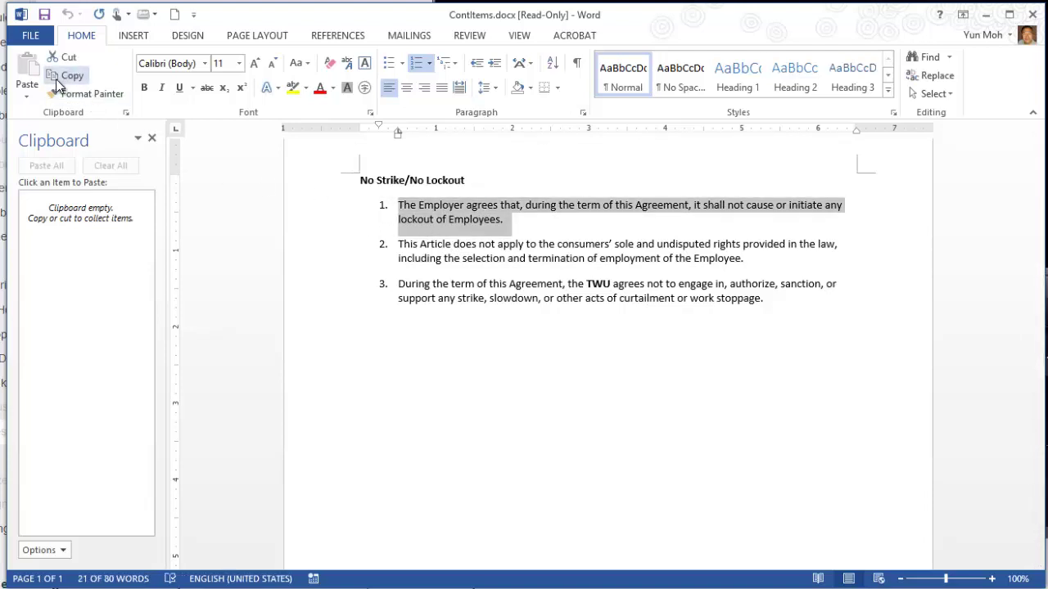
left_click(65, 76)
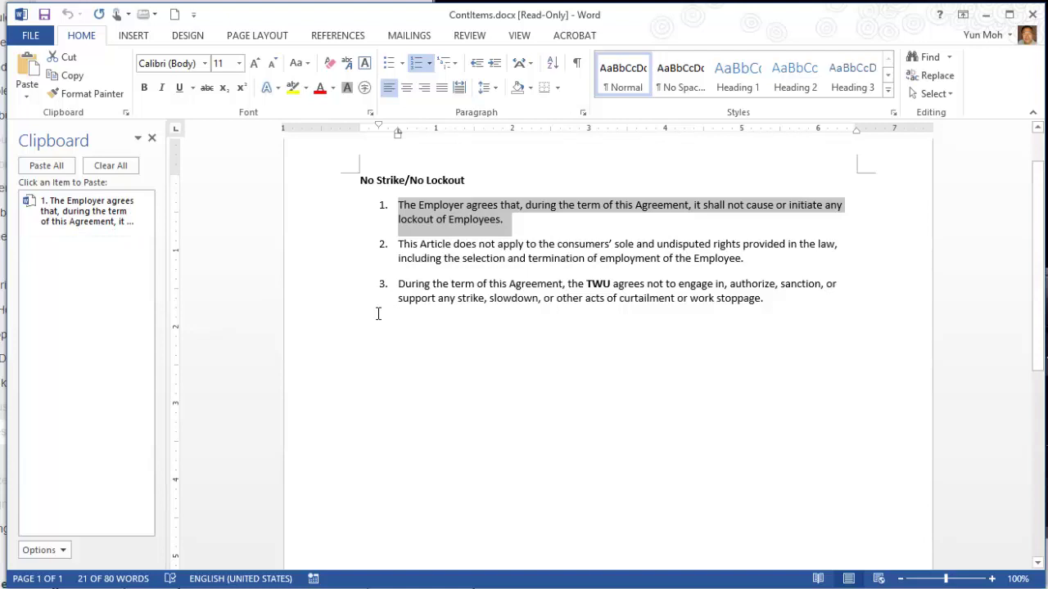
double_click(338, 298)
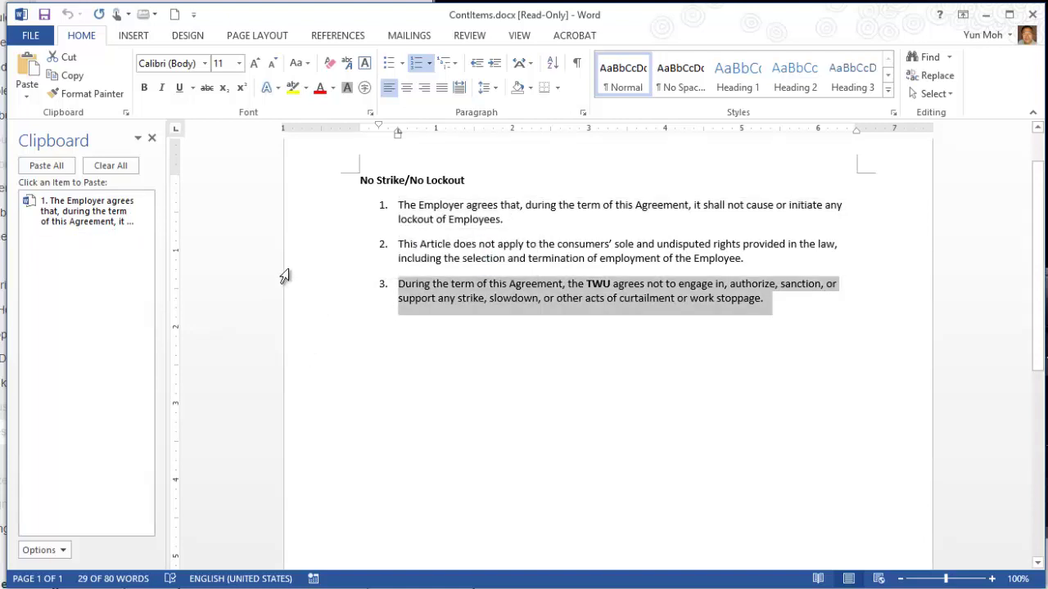
left_click(76, 78)
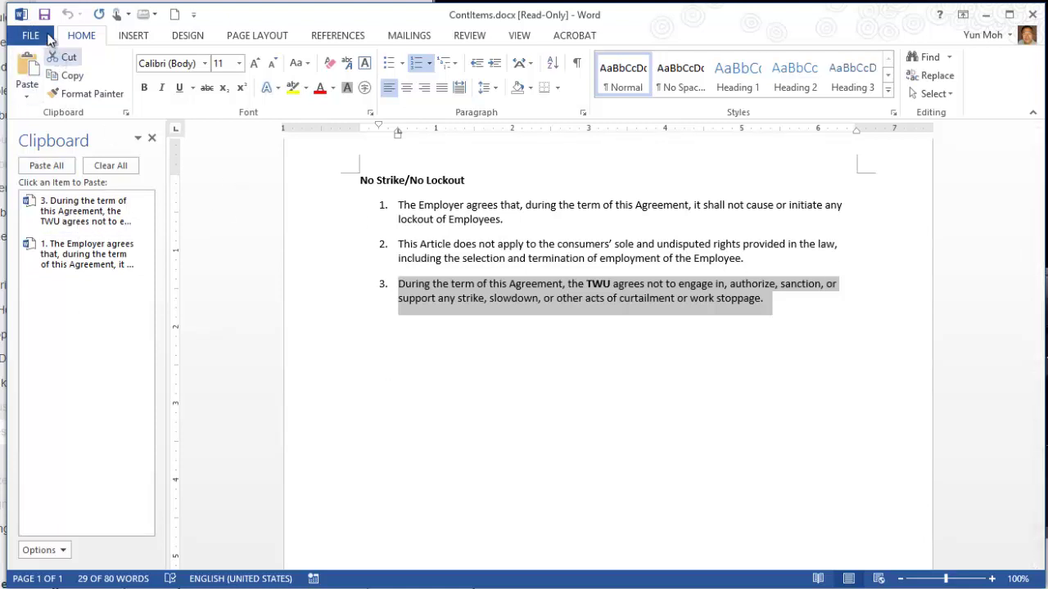
Close ContItems.docx from the FILE backstage
left_click(33, 37)
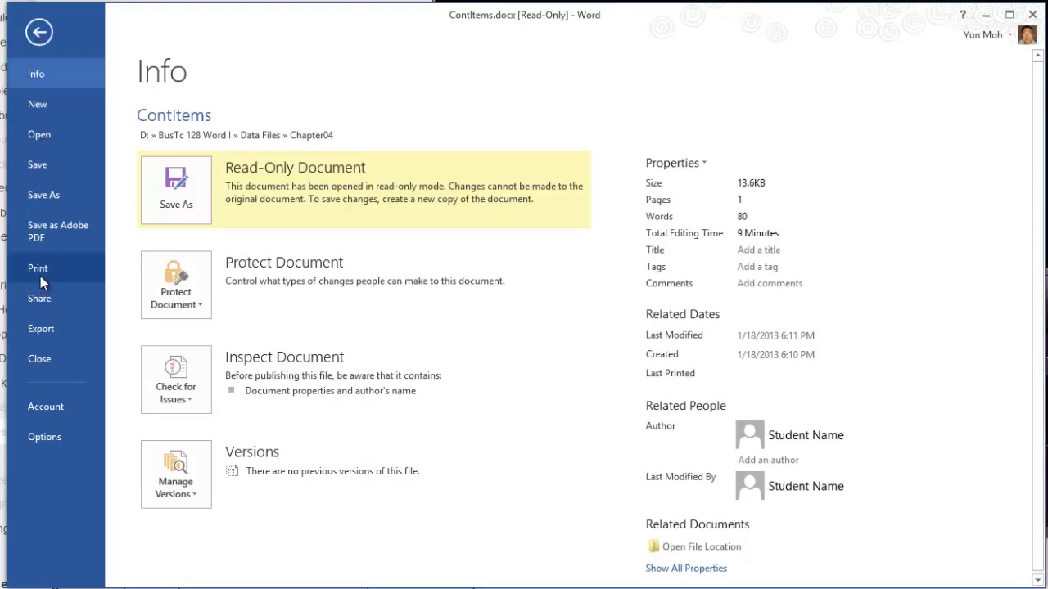
left_click(39, 361)
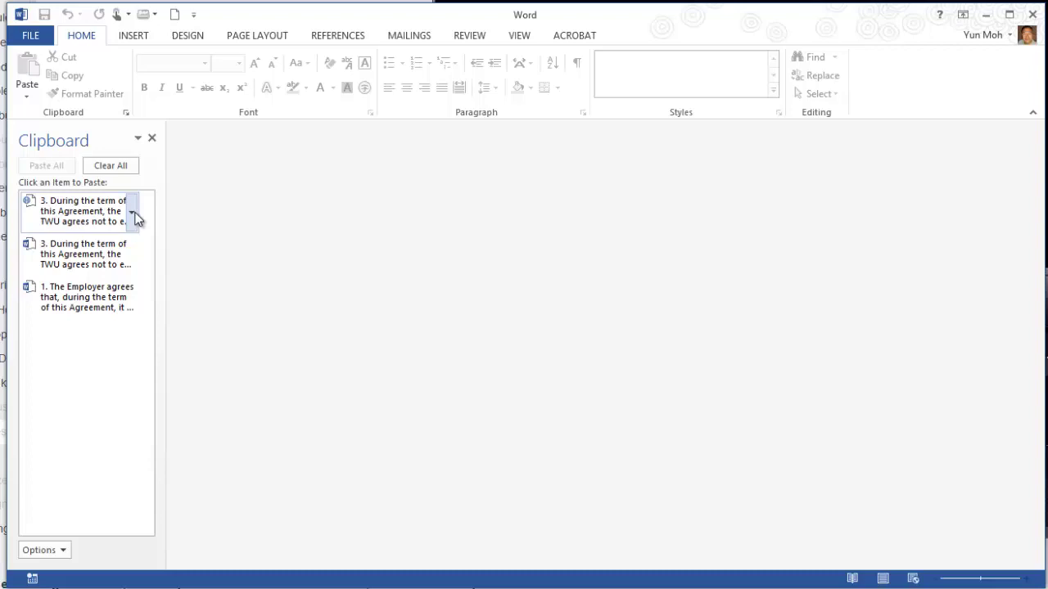
Delete the duplicate clause 3 from the clipboard, then close and reopen the Clipboard pane
left_click(132, 213)
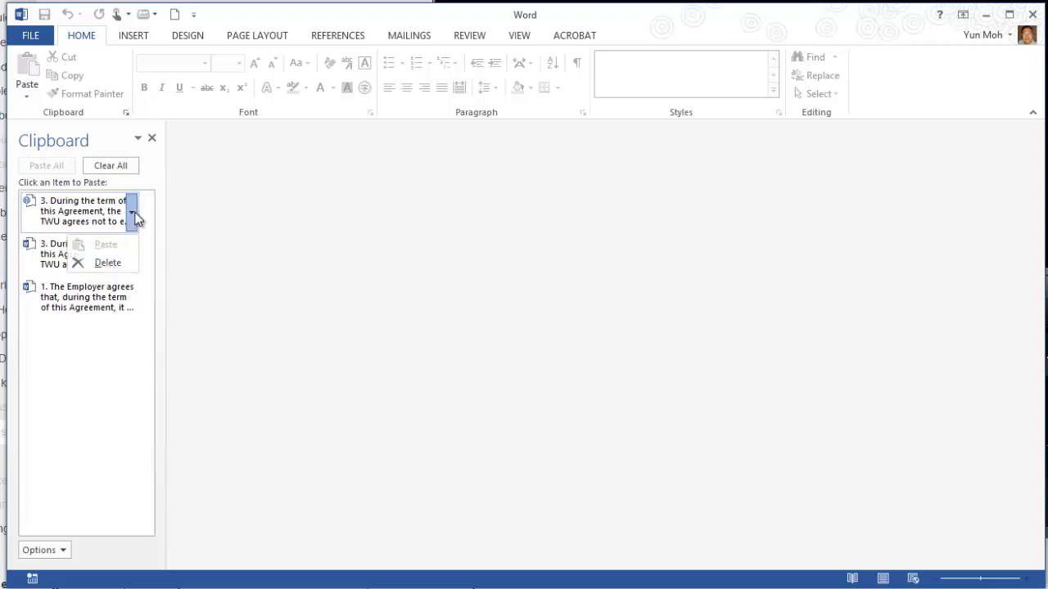
left_click(108, 264)
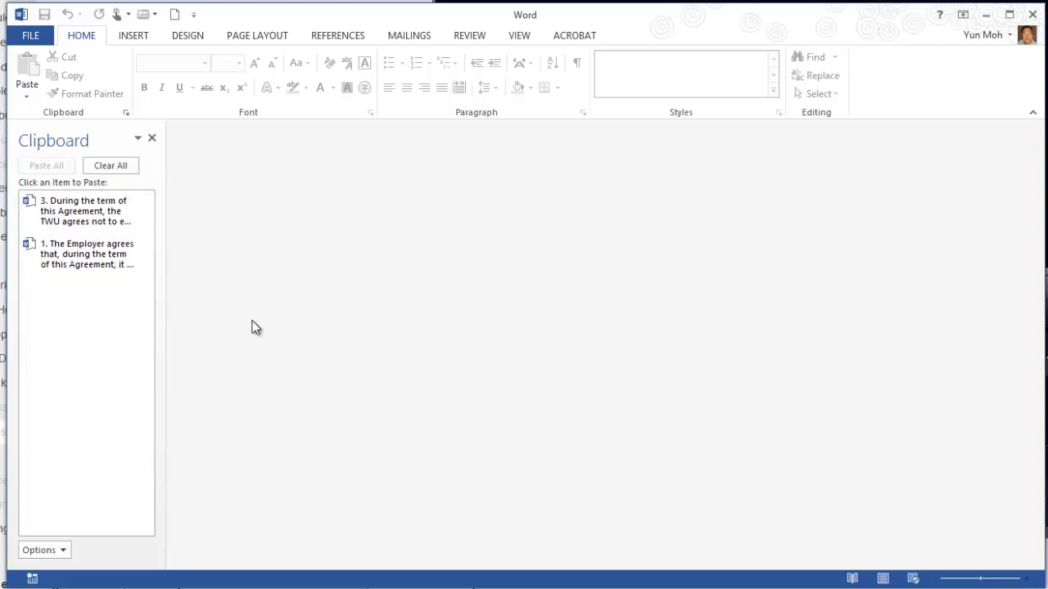
left_click(152, 138)
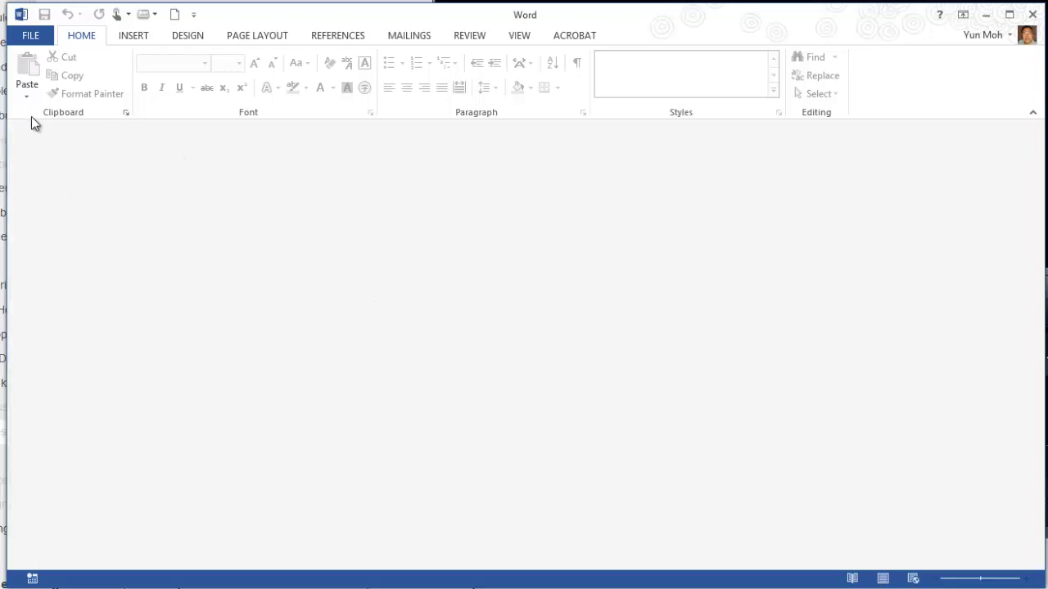
left_click(126, 114)
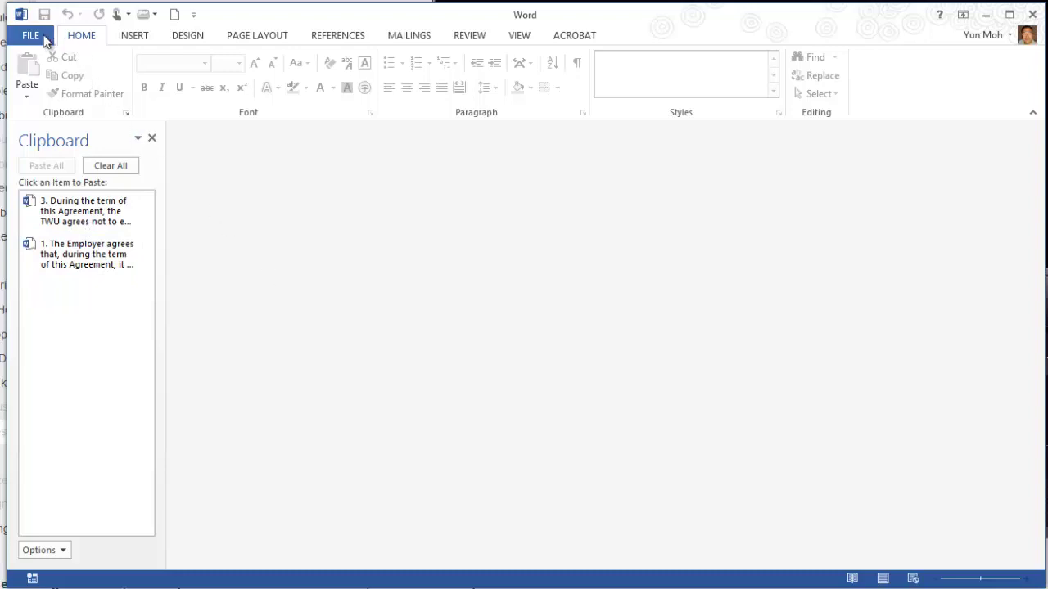
Browse the Chapter04 folder without opening a file, then create a new blank document, Document237
left_click(31, 35)
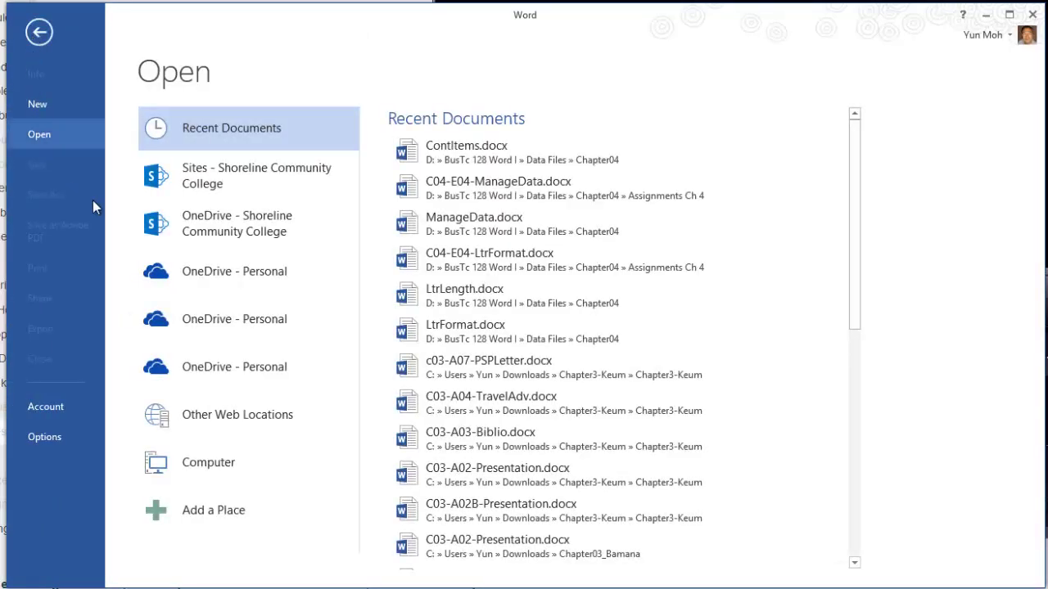
left_click(201, 464)
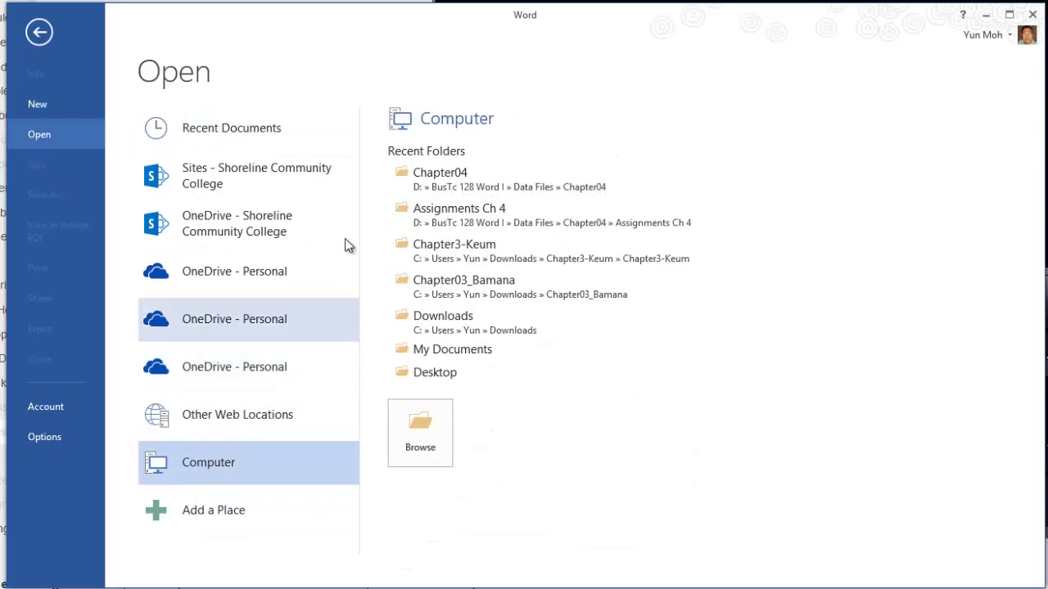
left_click(449, 175)
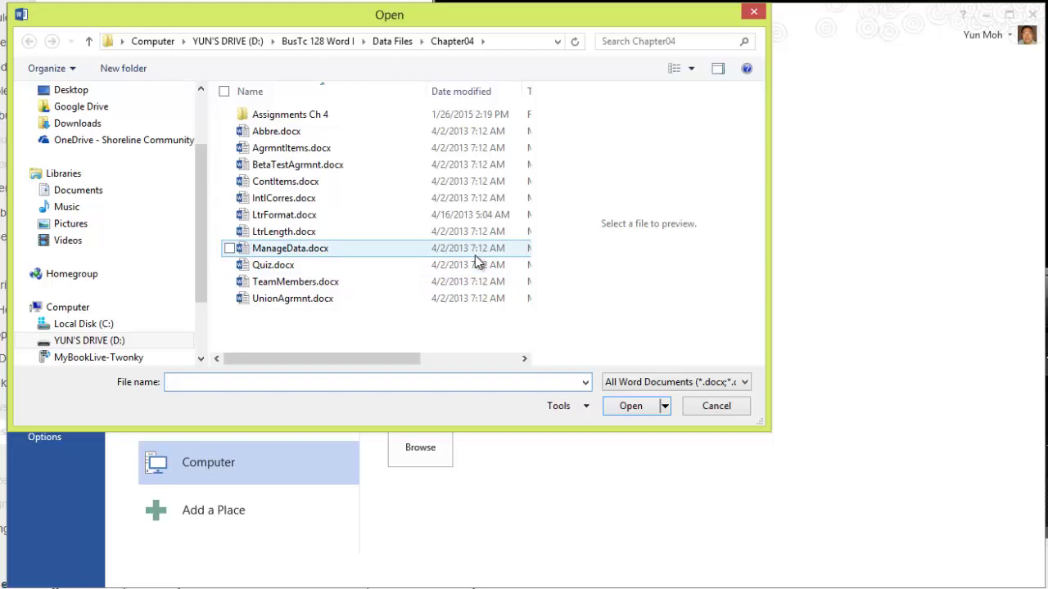
left_click(728, 408)
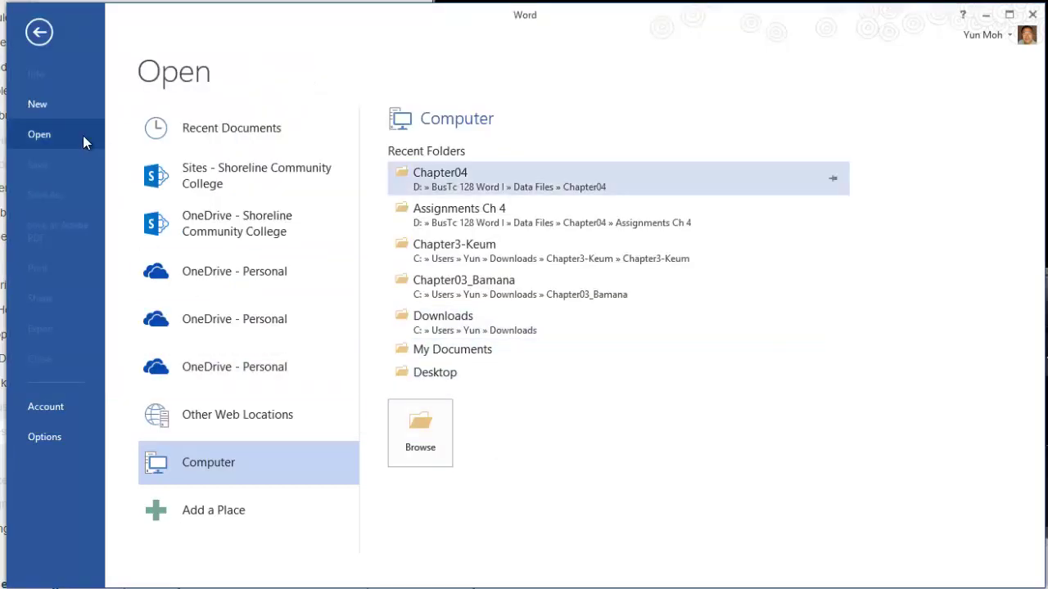
left_click(37, 104)
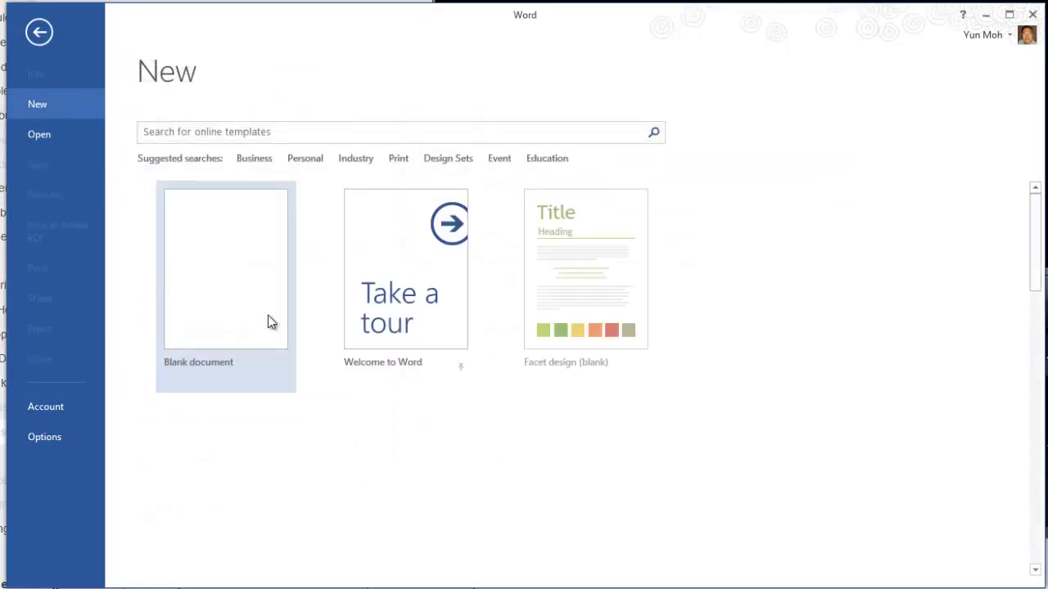
left_click(222, 282)
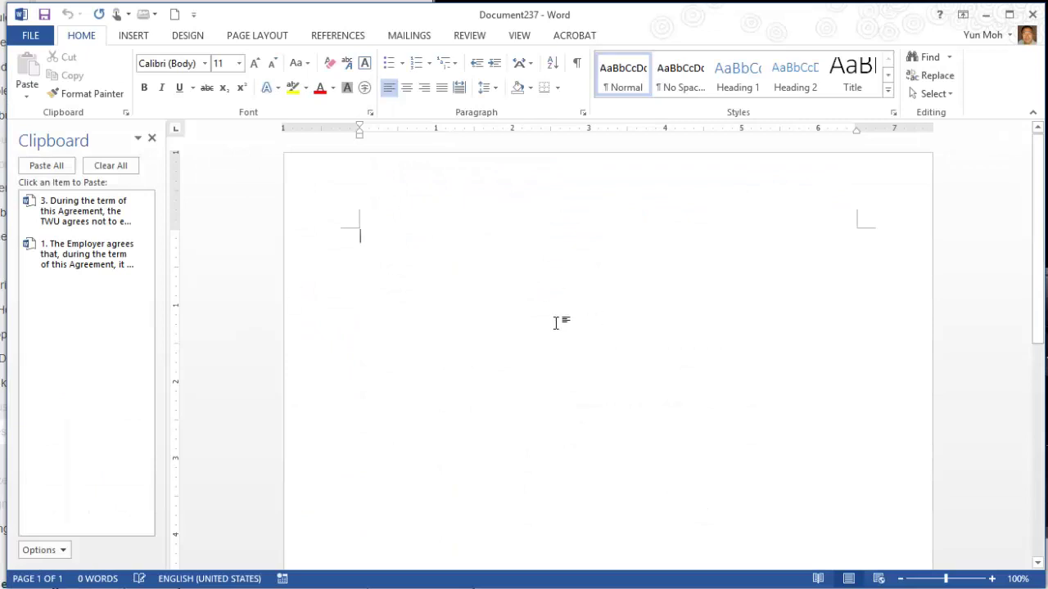
Close Document237 and create another blank document, Document238, with Ctrl+N
left_click(31, 38)
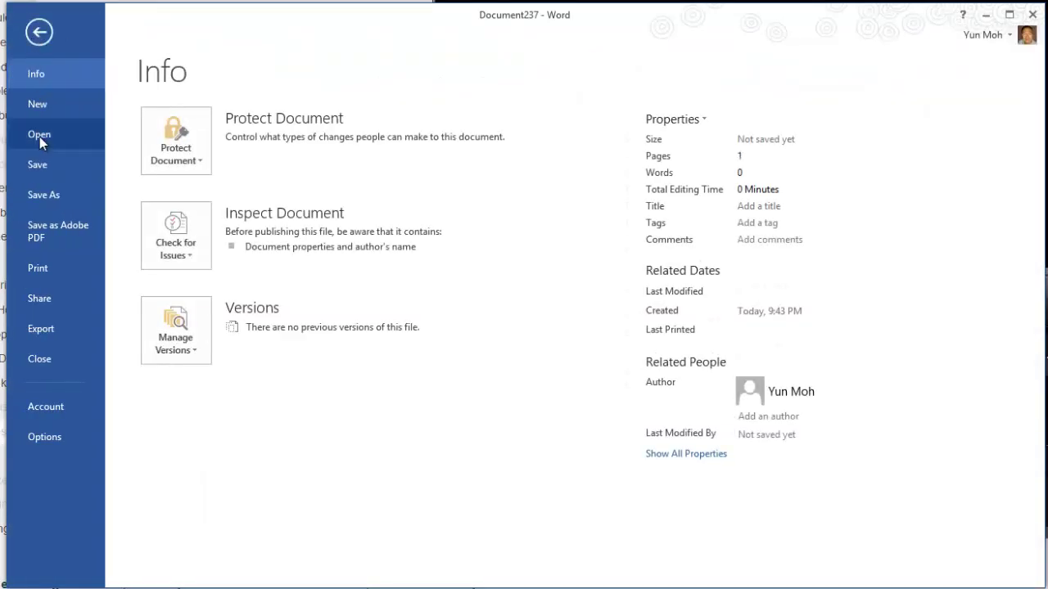
left_click(39, 361)
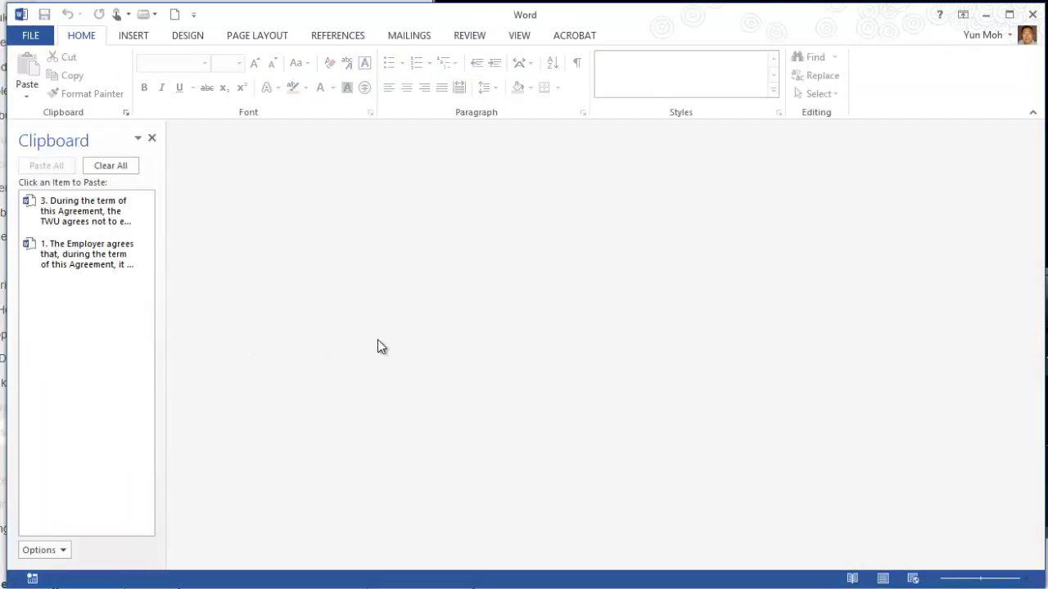
key("ctrl+n")
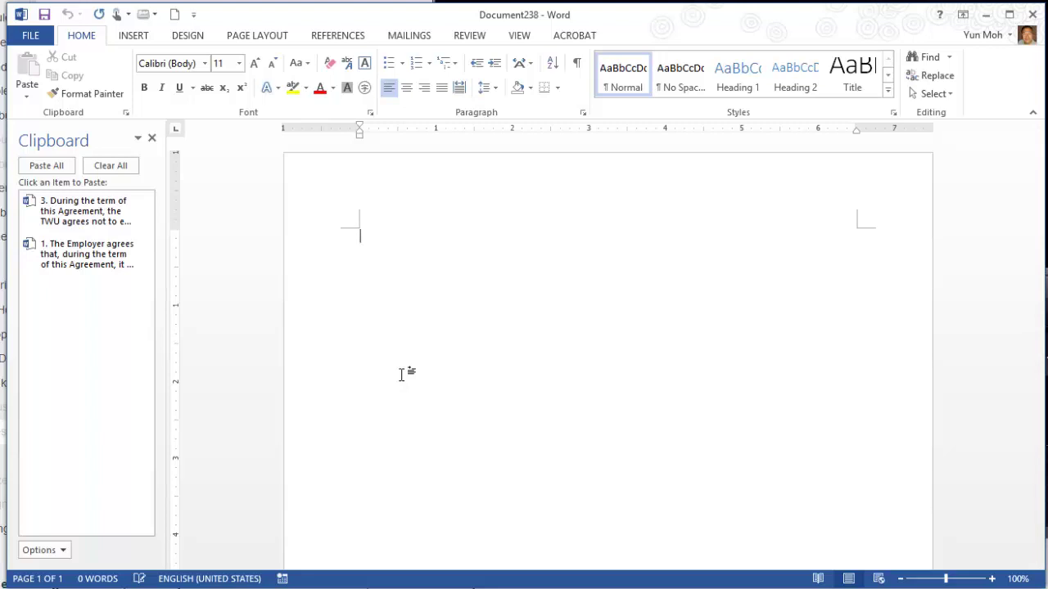
Add 'CONTRACT NEGTIATION ITEMS' as a bold centered heading with a plain blank line beneath
type("CONTRAC")
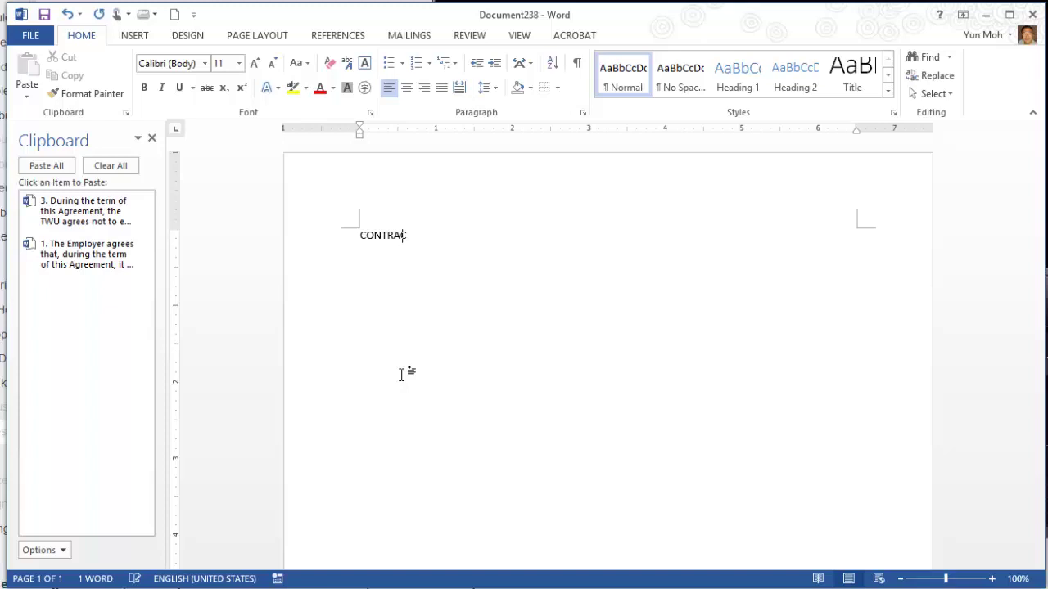
type("T NEG")
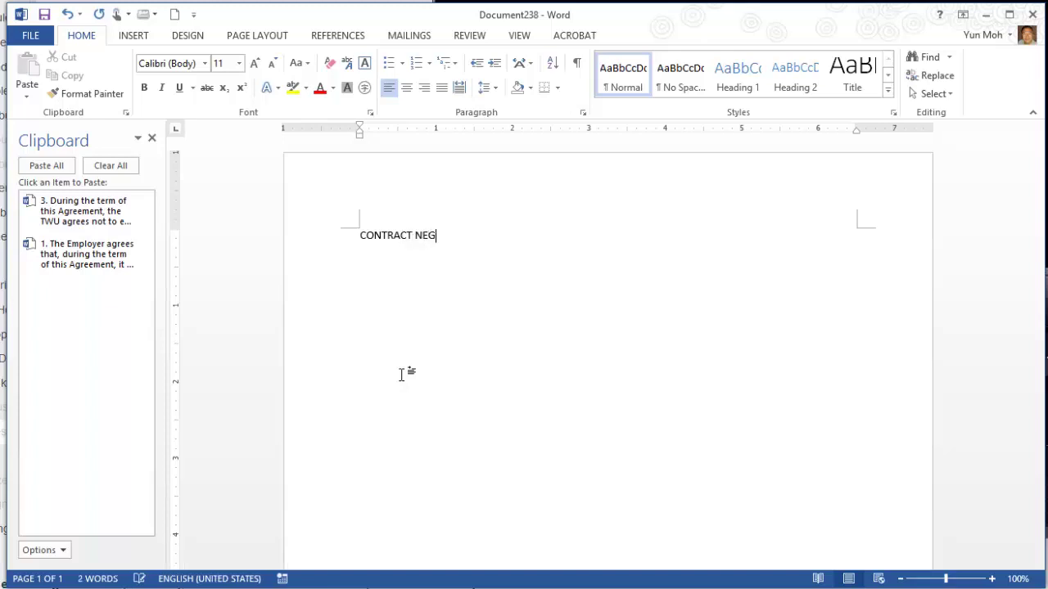
type("TIATION ITEMS")
left_click(330, 235)
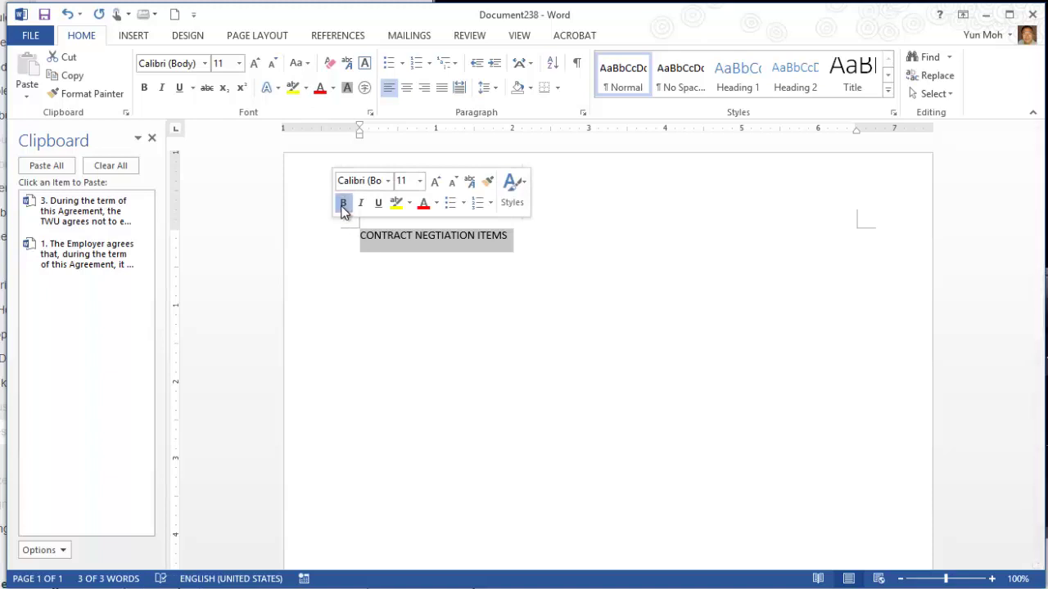
left_click(343, 205)
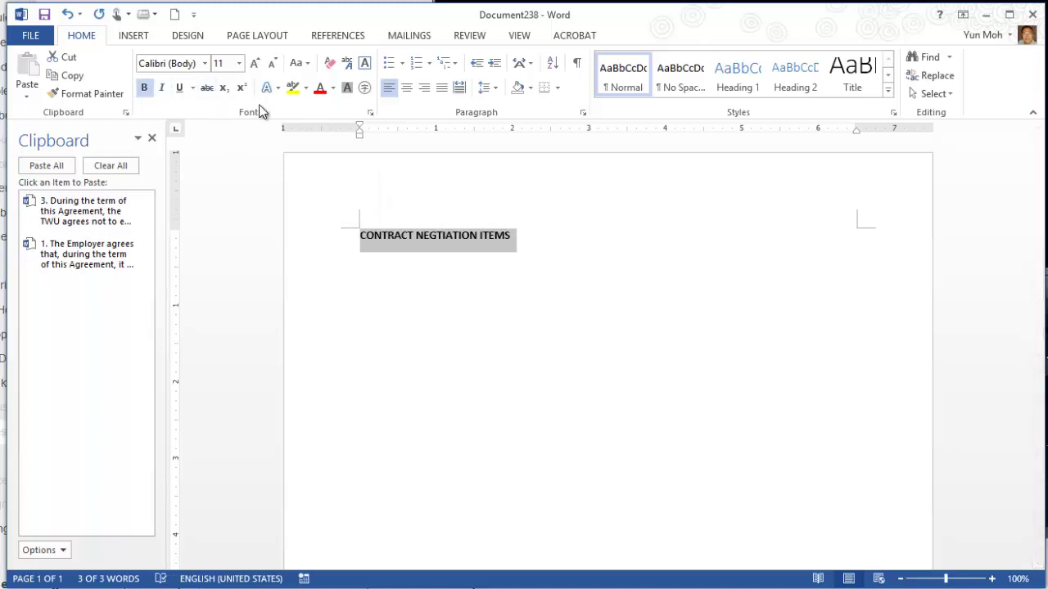
left_click(409, 87)
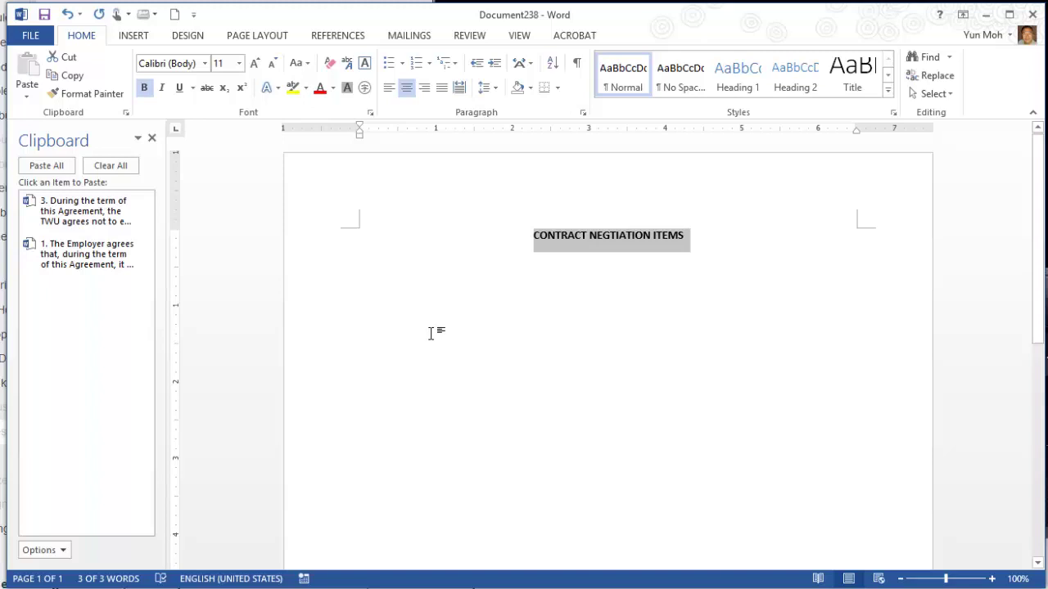
left_click(425, 299)
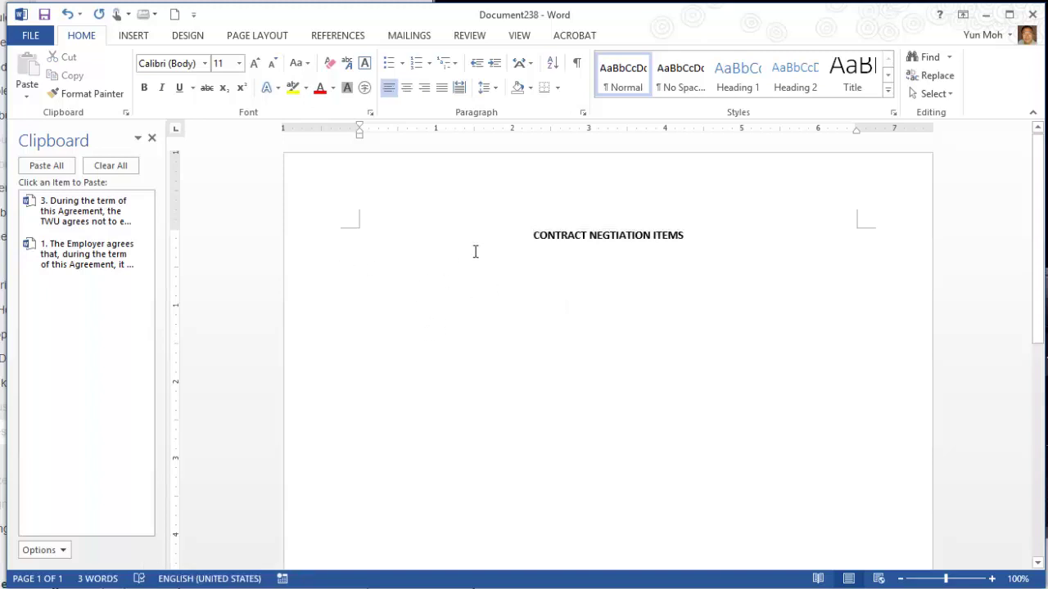
key("Return")
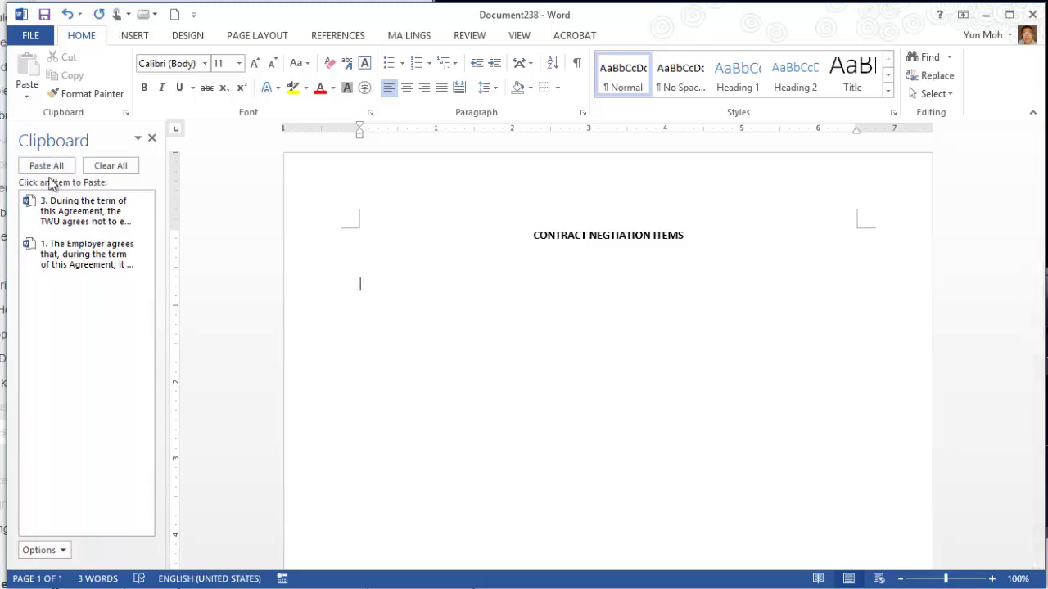
Reopen the Clipboard pane and Paste All both clauses under the heading
left_click(151, 140)
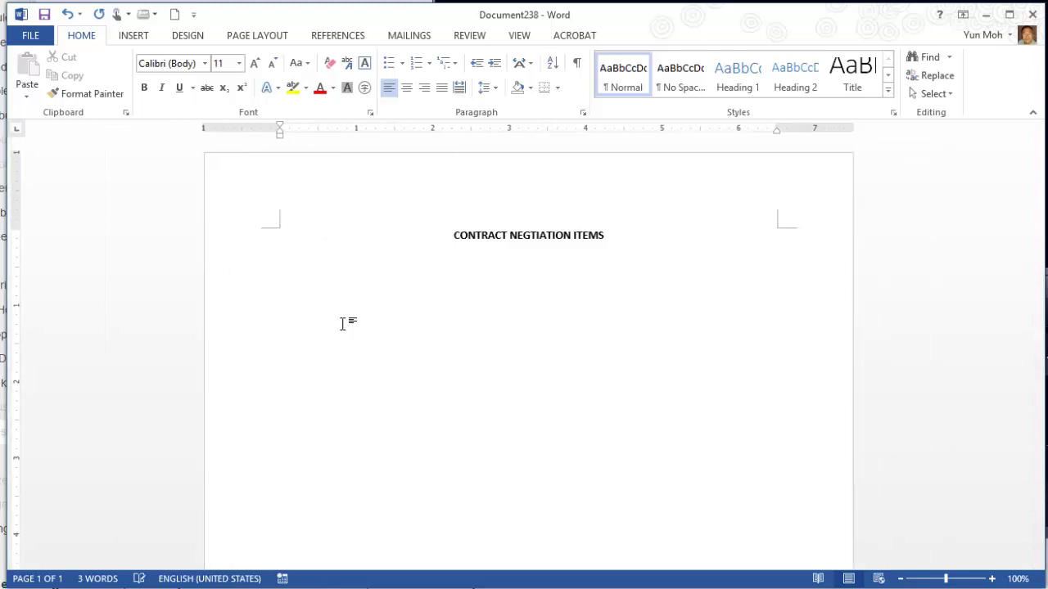
left_click(127, 115)
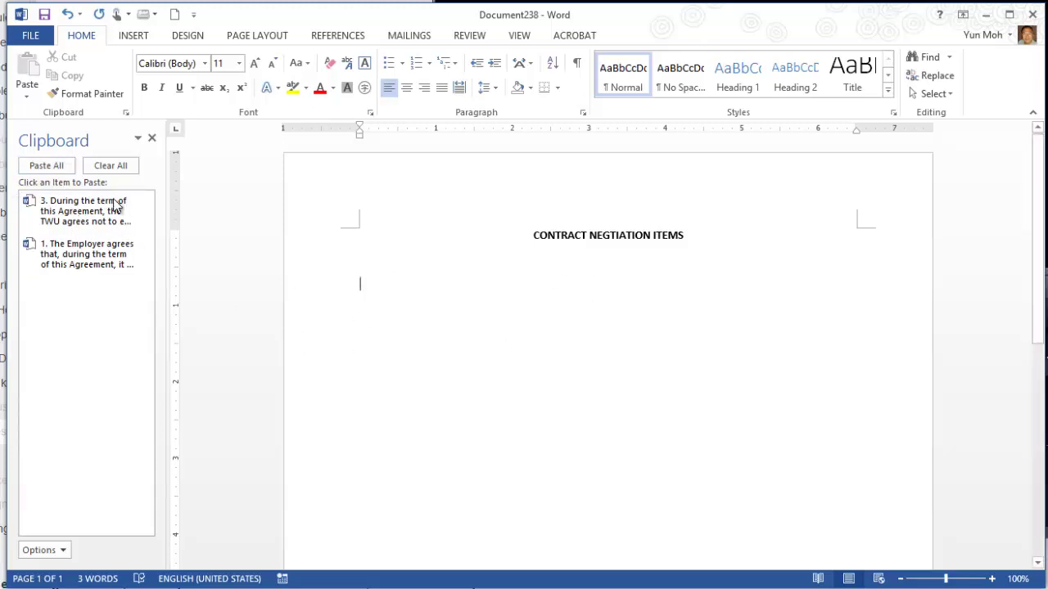
left_click(46, 166)
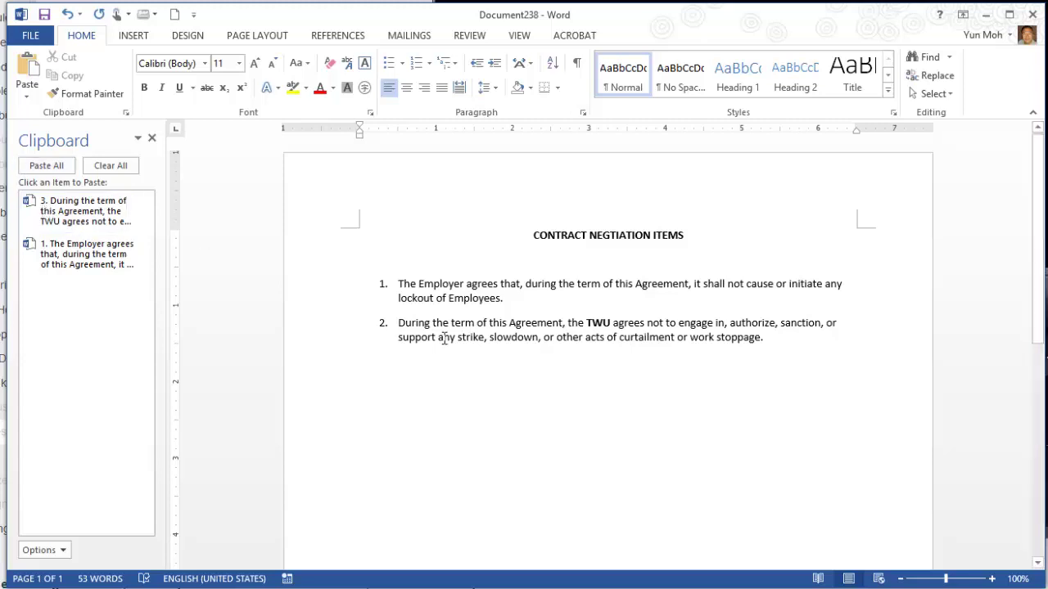
Check the numbering of the two pasted clauses
left_click(490, 337)
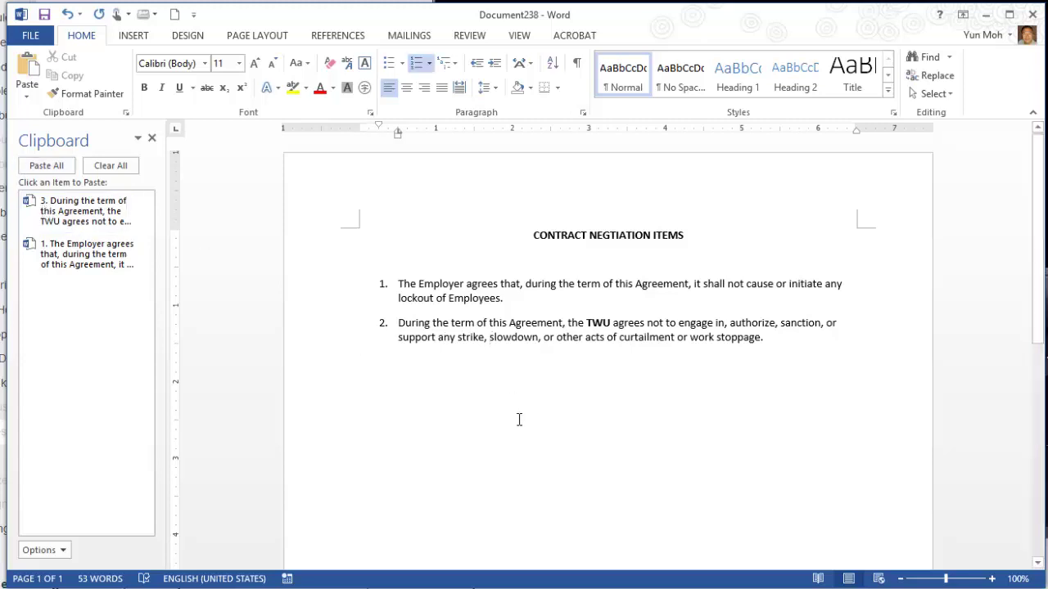
left_click(385, 324)
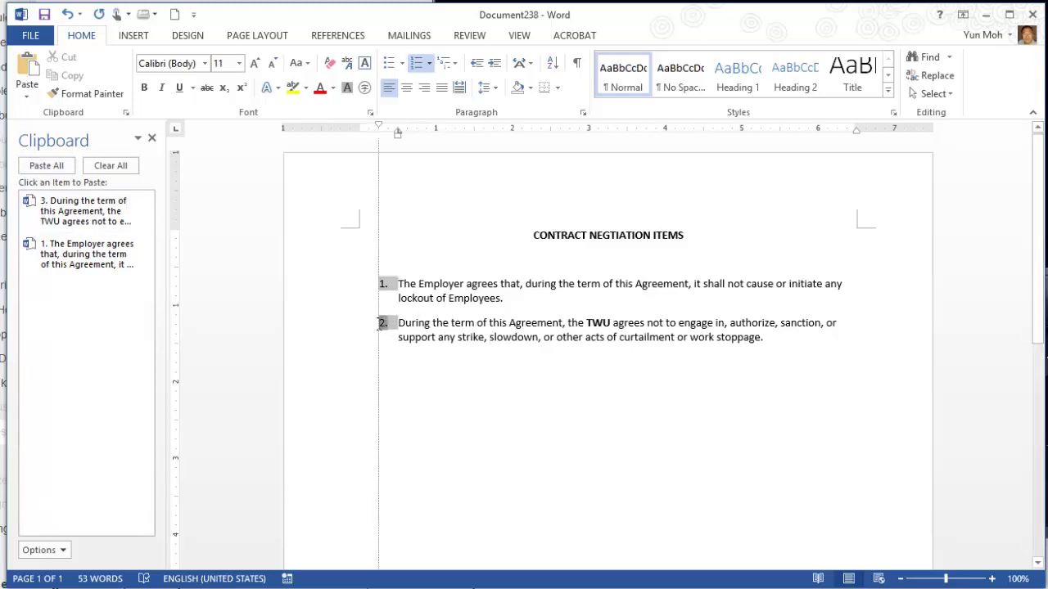
left_click(432, 306)
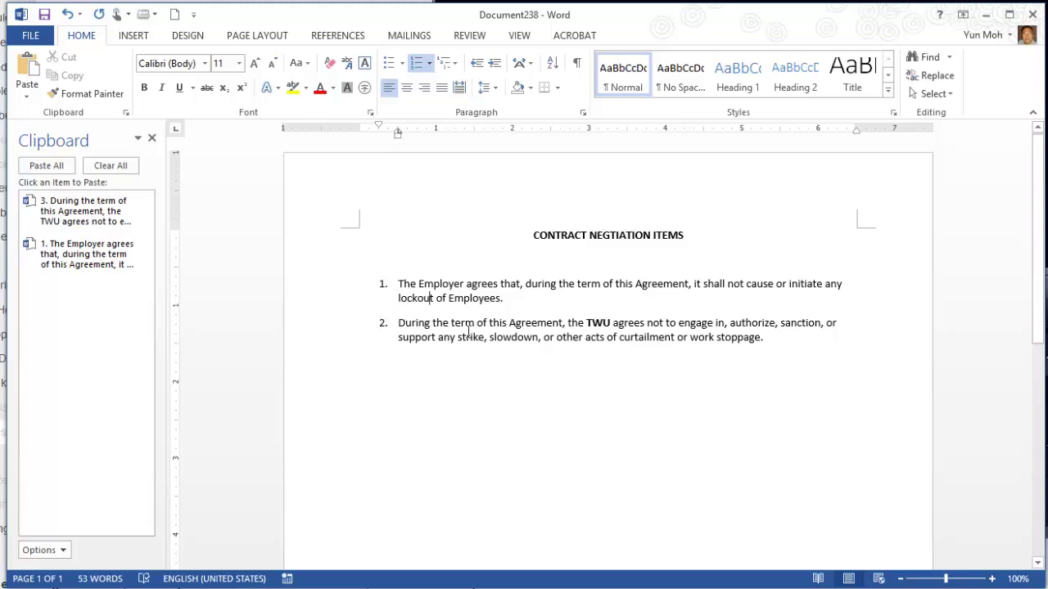
Open UnionAgrmnt.docx from the Chapter04 folder on this computer
left_click(37, 33)
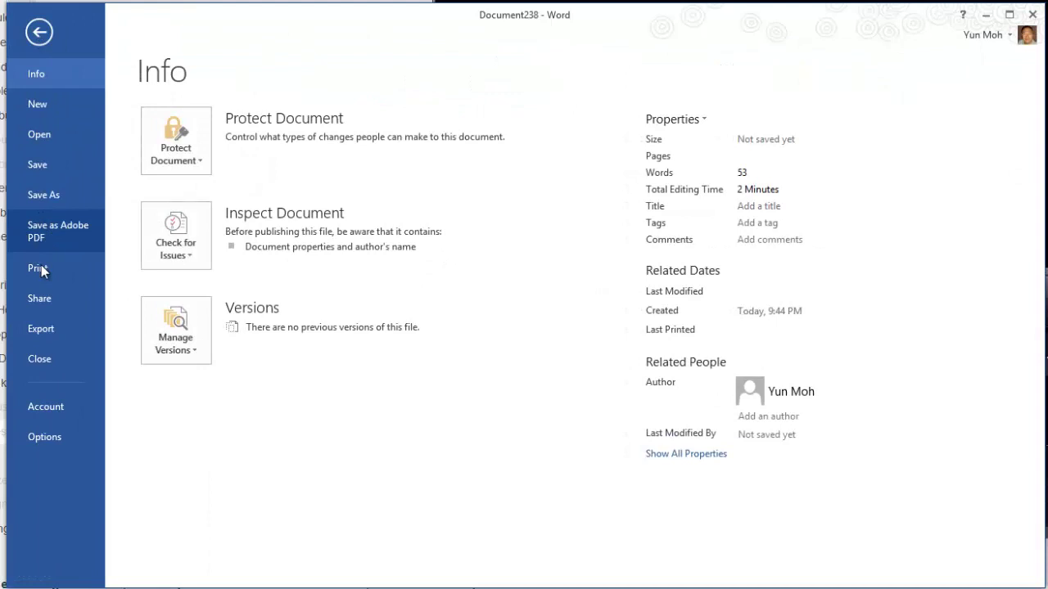
left_click(43, 134)
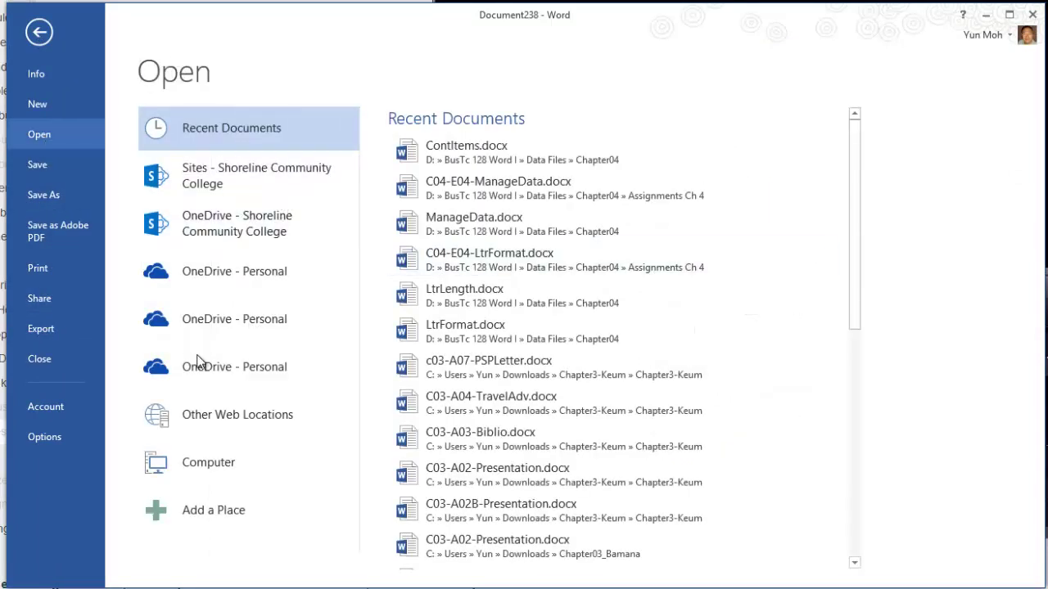
left_click(201, 463)
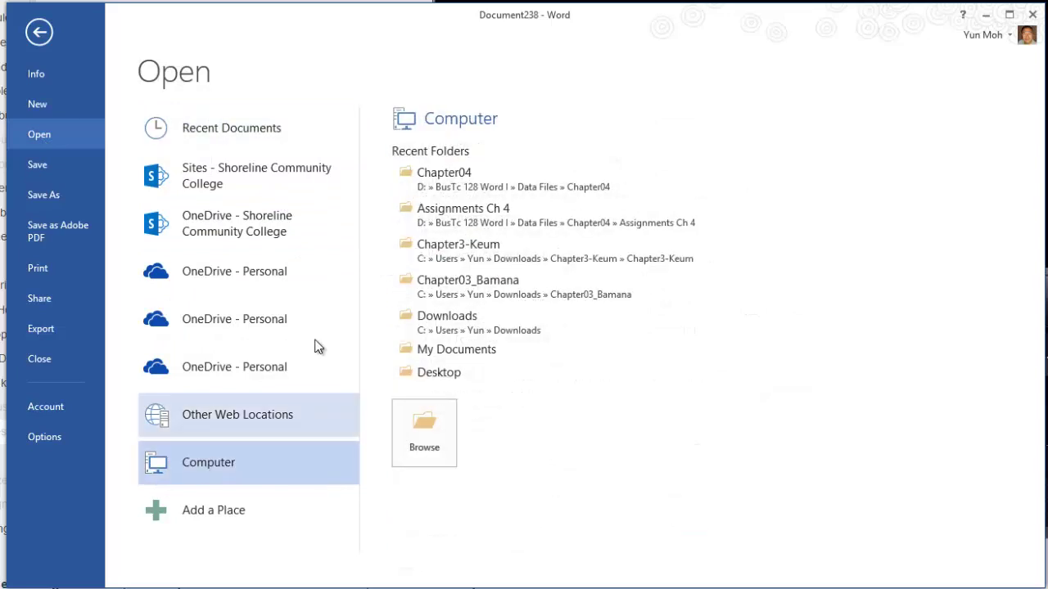
left_click(438, 179)
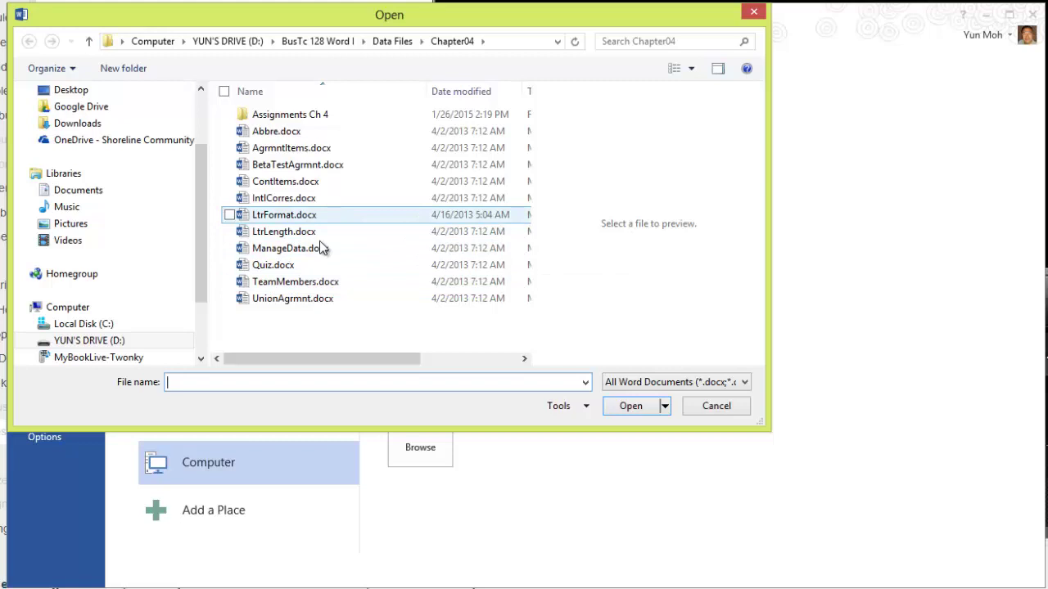
left_click(290, 300)
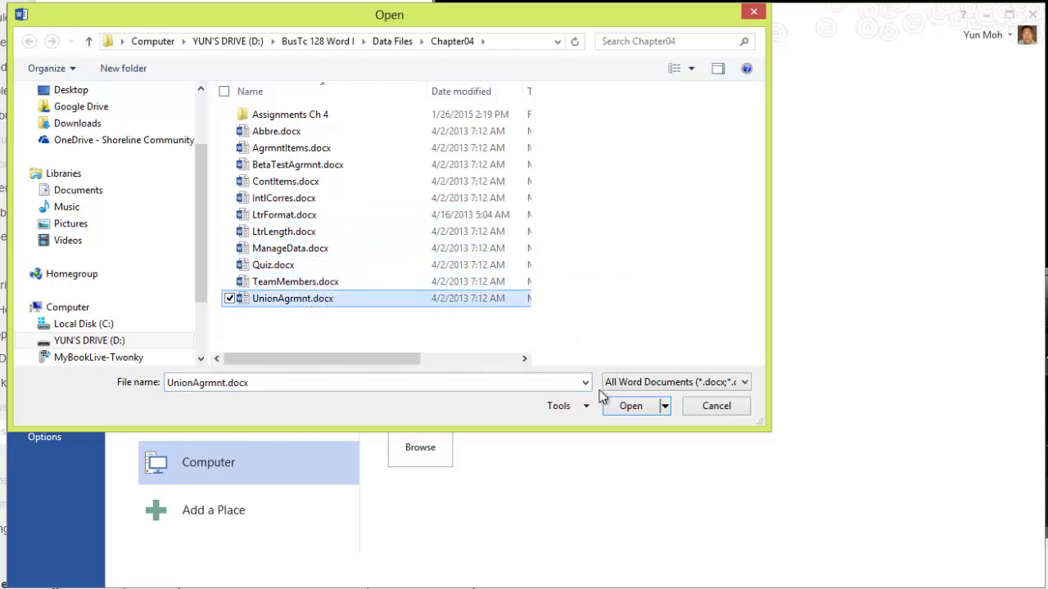
left_click(620, 406)
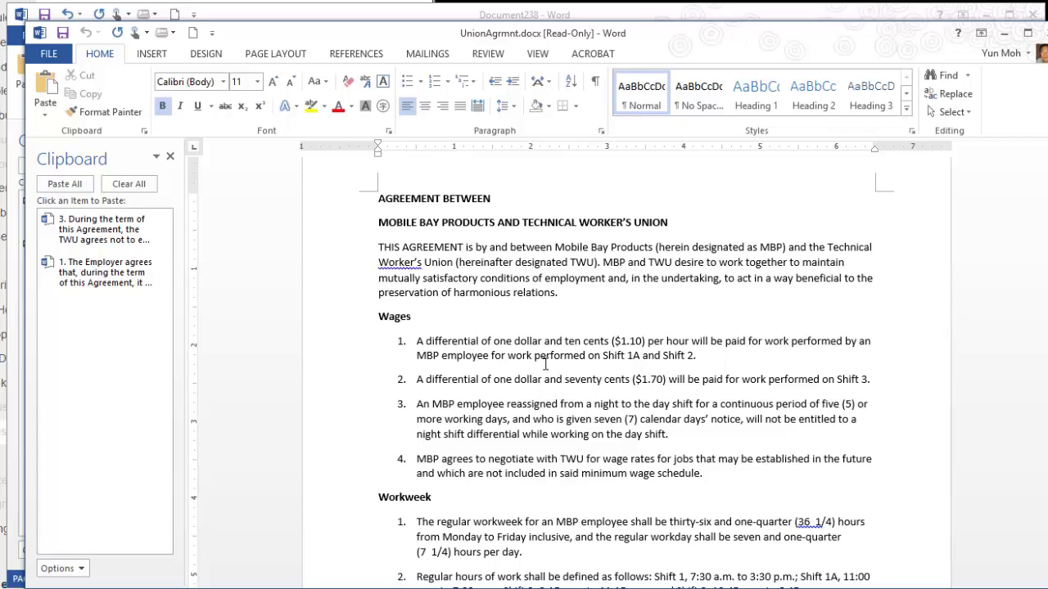
Copy Wages clause 2 ($1.70 differential) and clause 4 (wage-rate negotiation) to the clipboard
scroll(545, 363, "up", 1)
left_click_drag(422, 354, 373, 358)
scroll(556, 408, "down", 2)
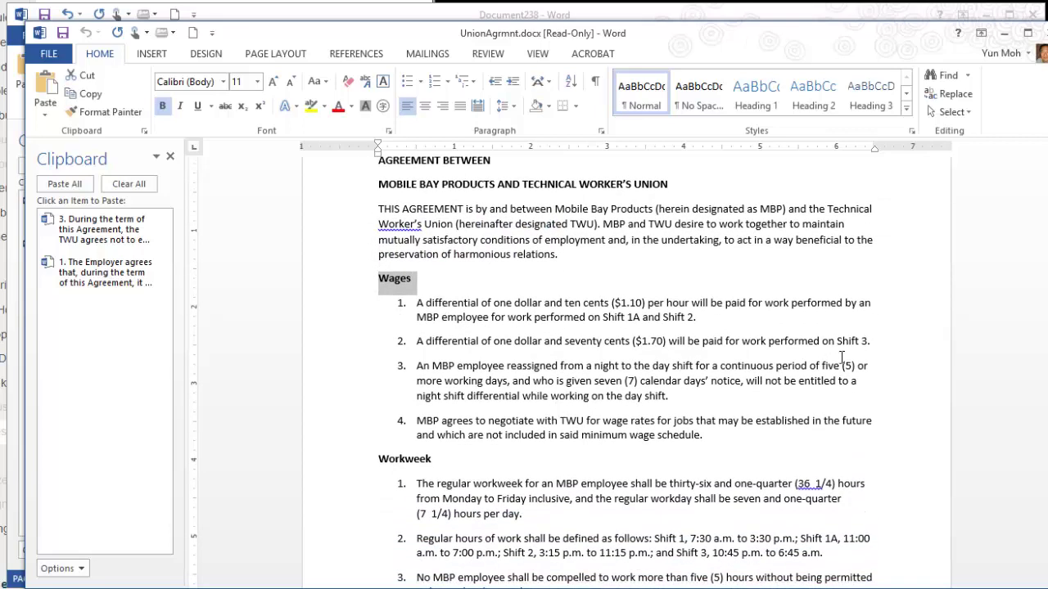
left_click(349, 349)
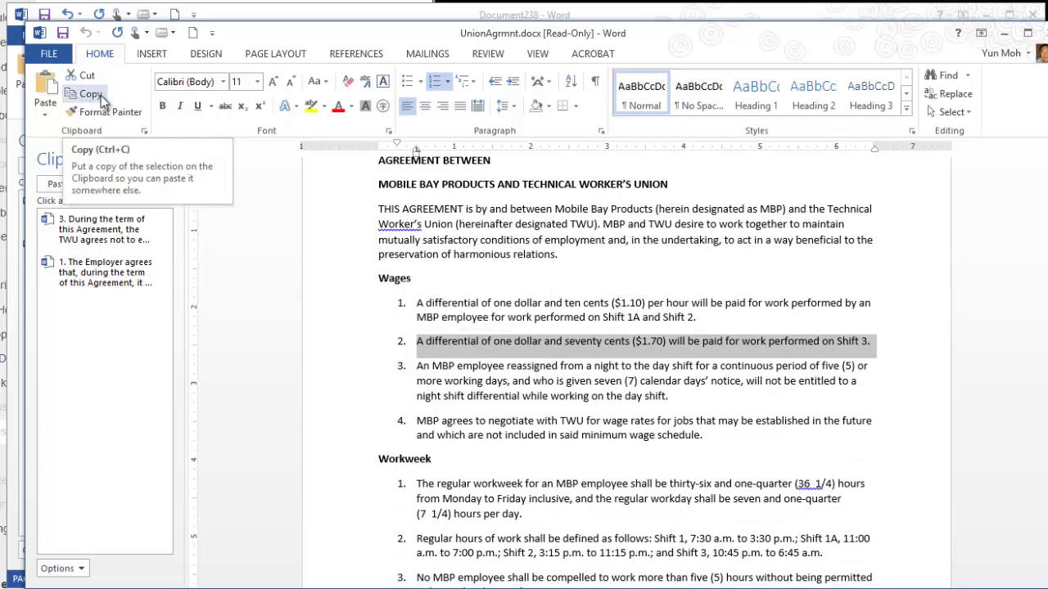
left_click(101, 95)
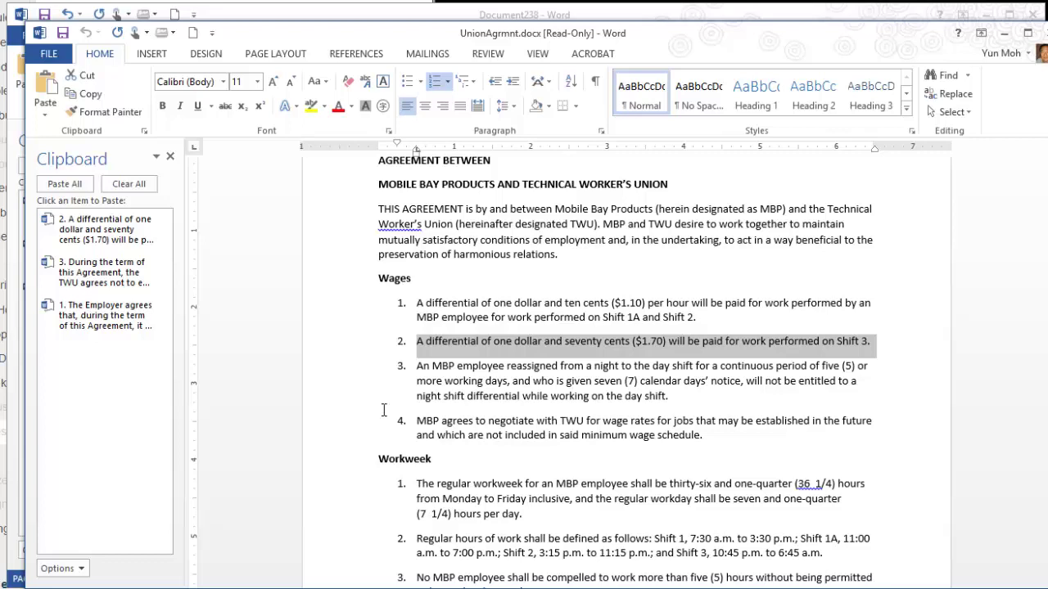
double_click(355, 426)
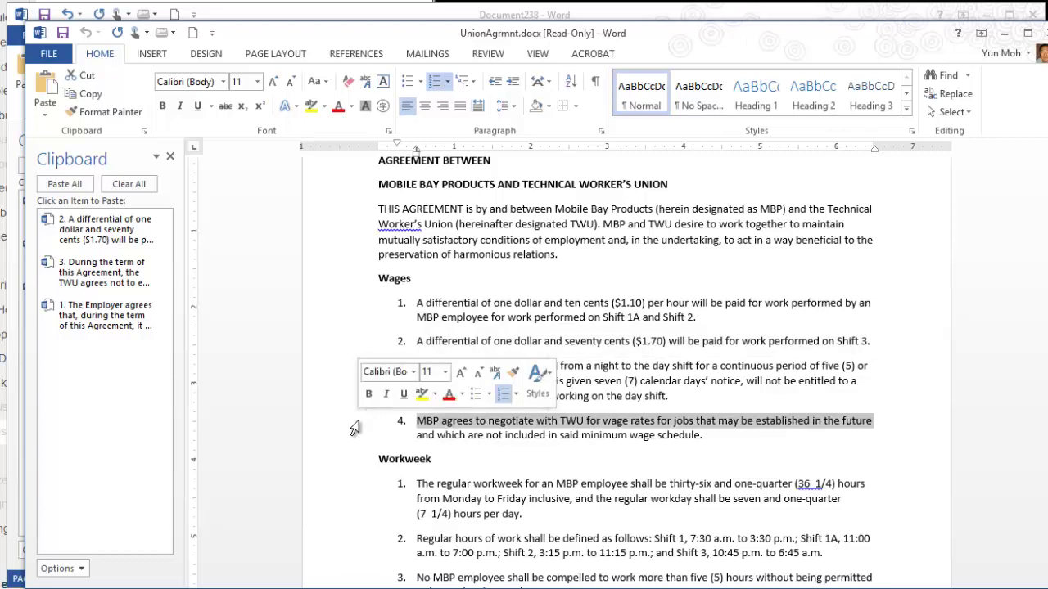
left_click(90, 94)
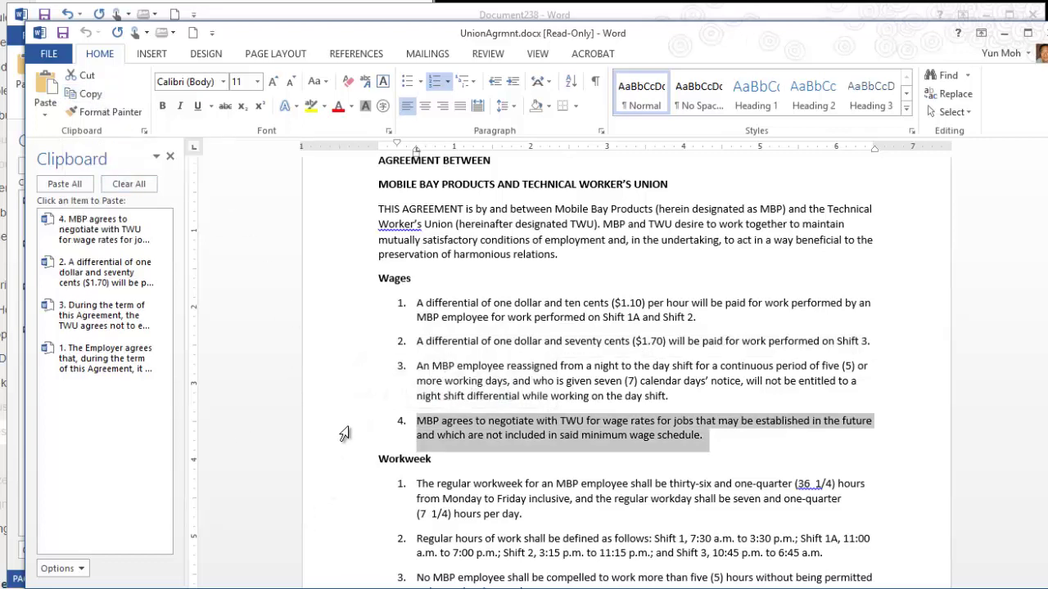
Copy Workweek clauses 1, 3 and 5 (regular workweek, lunch periods, payroll), then close UnionAgrmnt
scroll(348, 414, "down", 1)
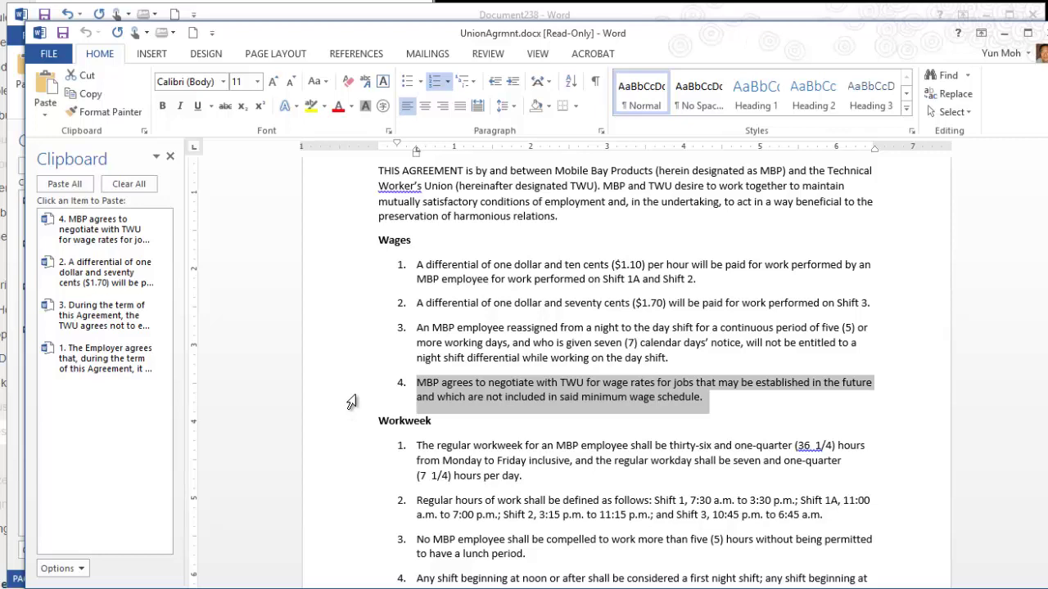
scroll(356, 410, "down", 3)
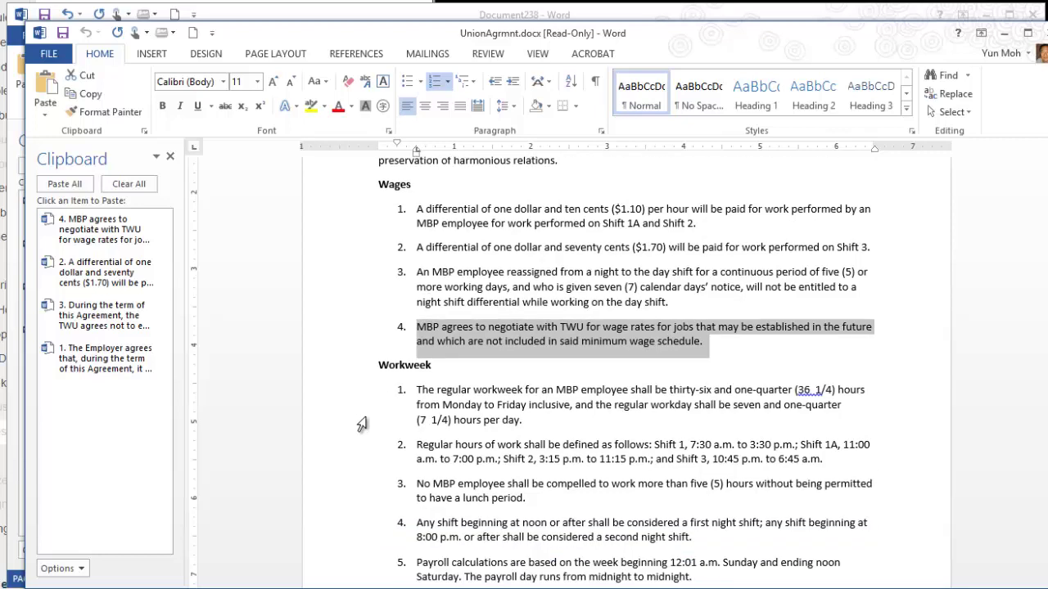
left_click(372, 306)
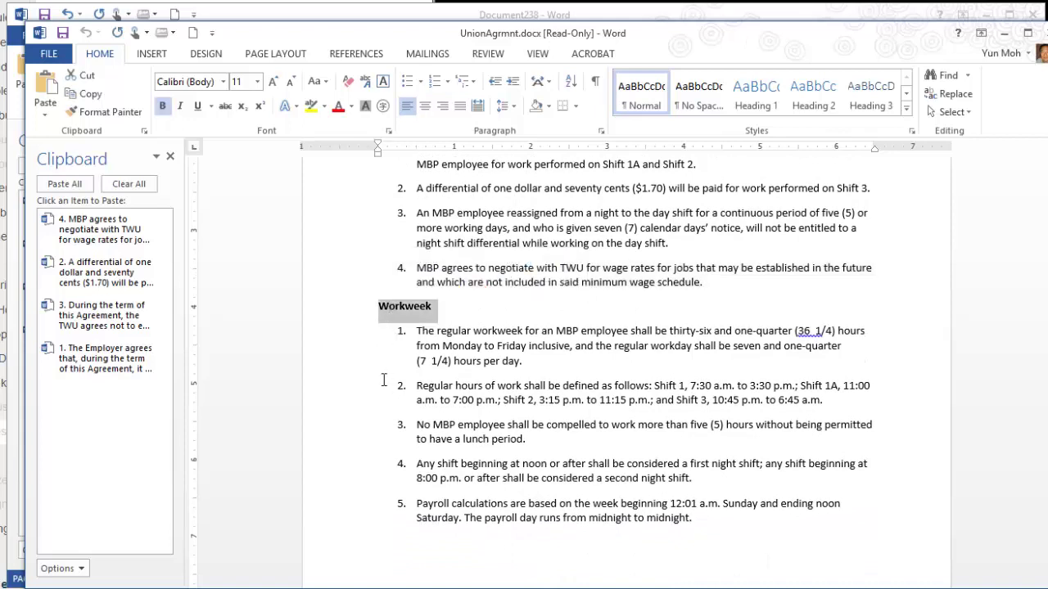
double_click(347, 352)
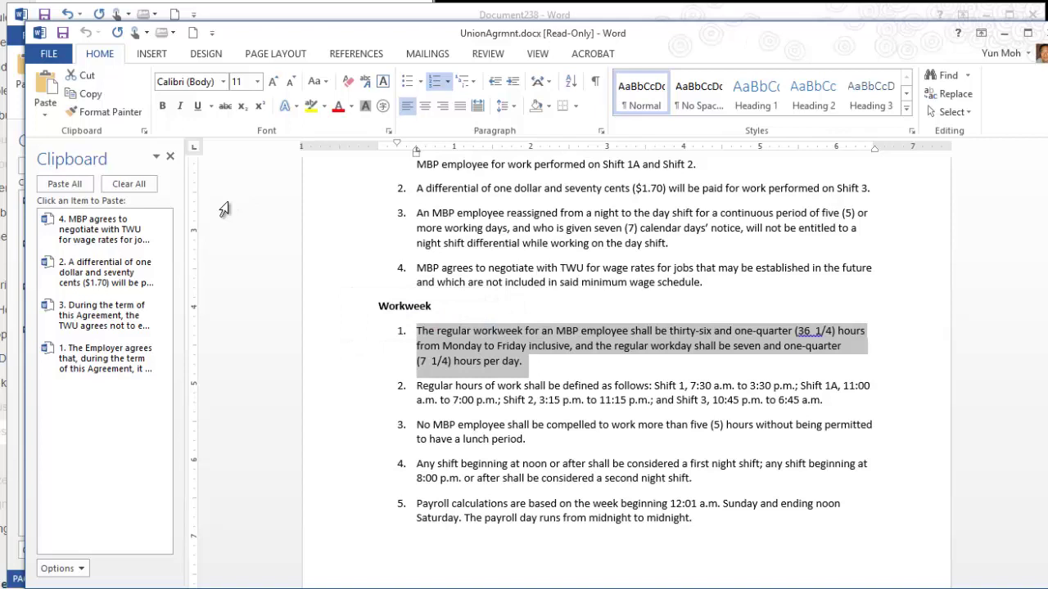
left_click(88, 93)
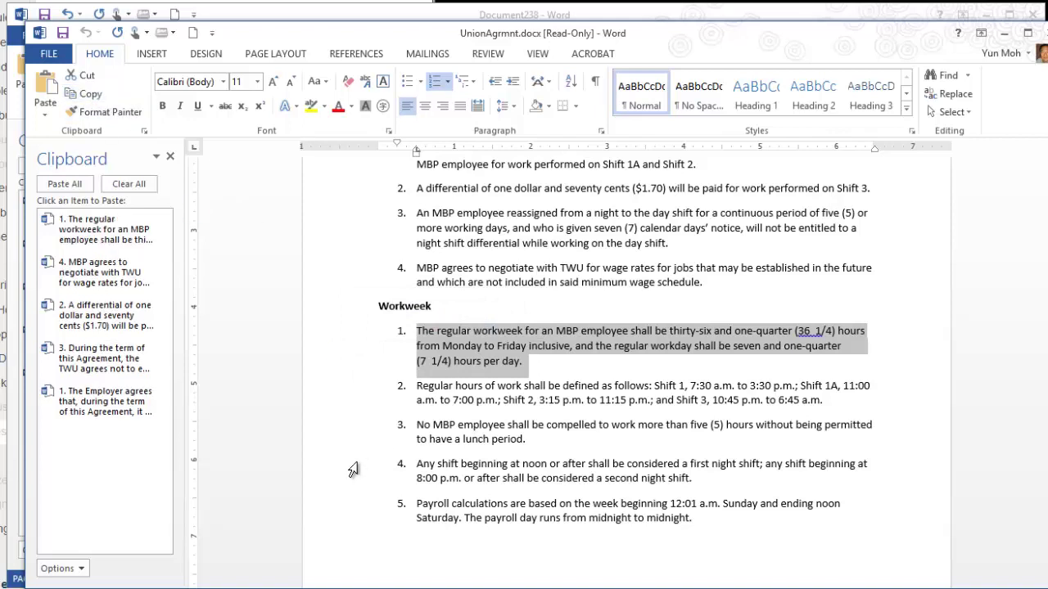
double_click(342, 444)
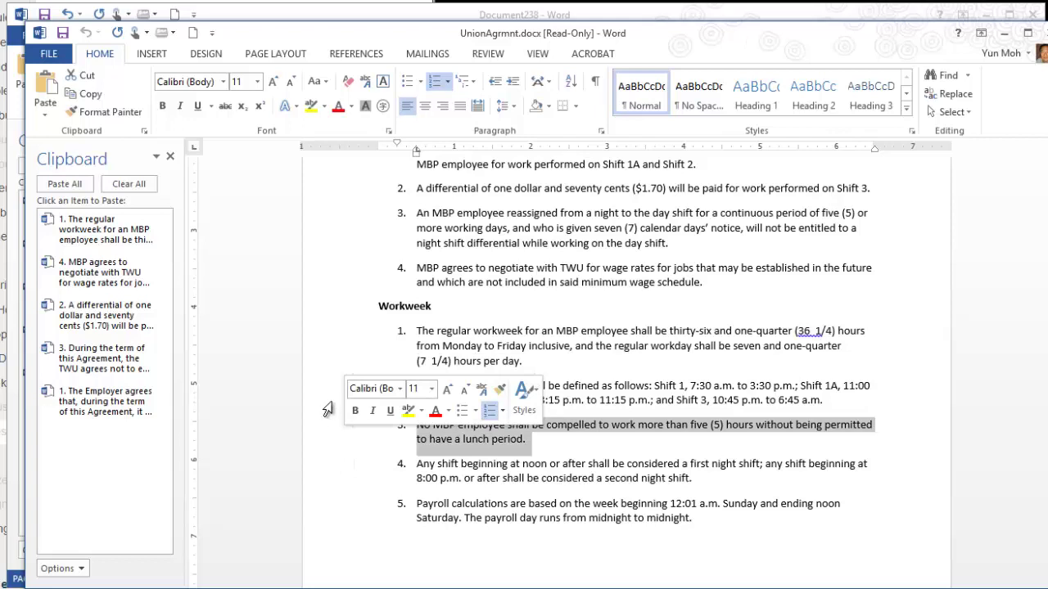
left_click(92, 98)
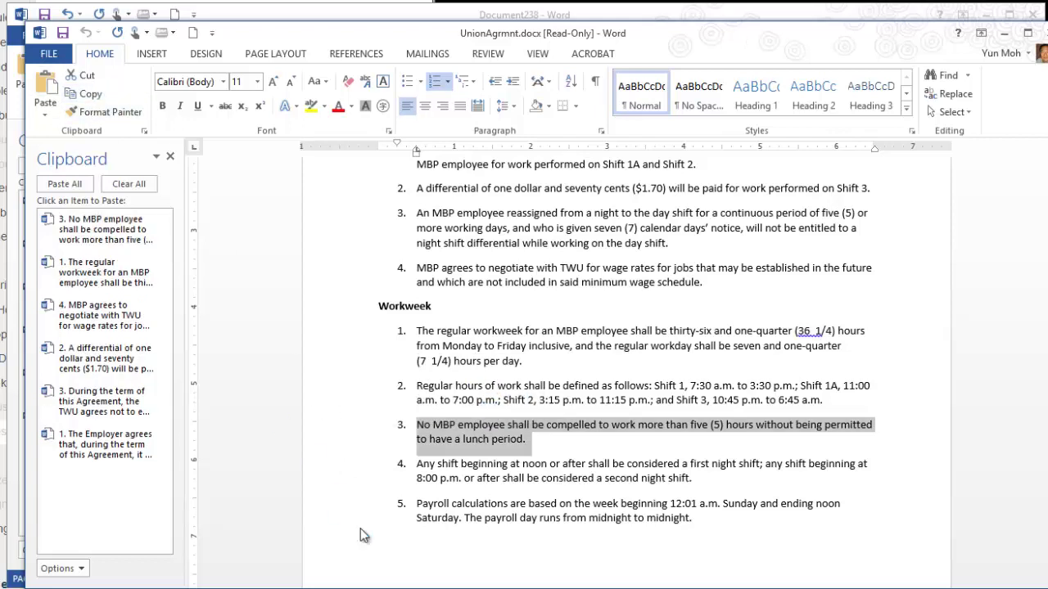
double_click(361, 521)
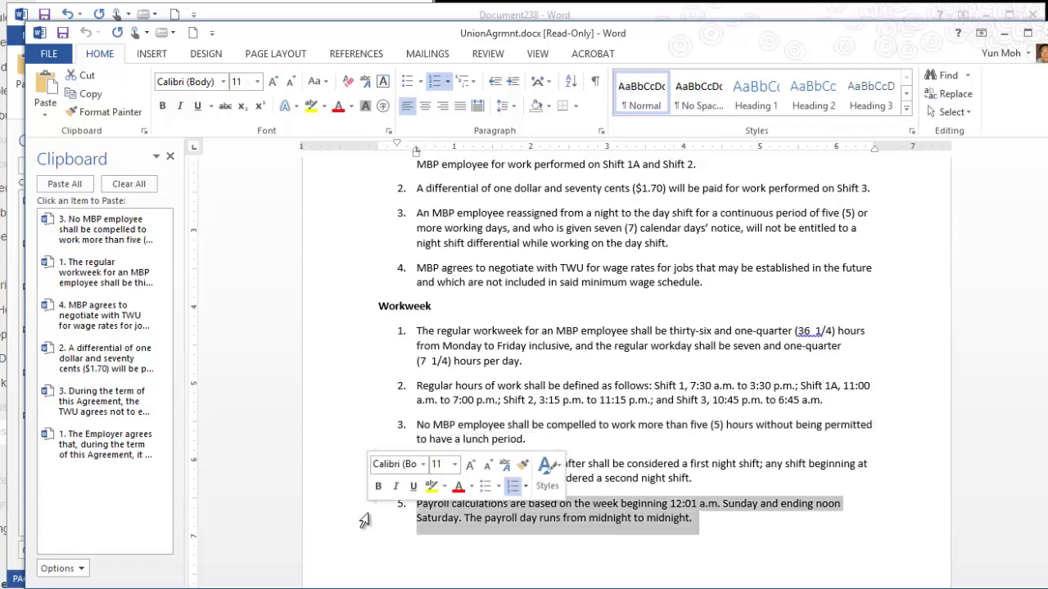
left_click(124, 348)
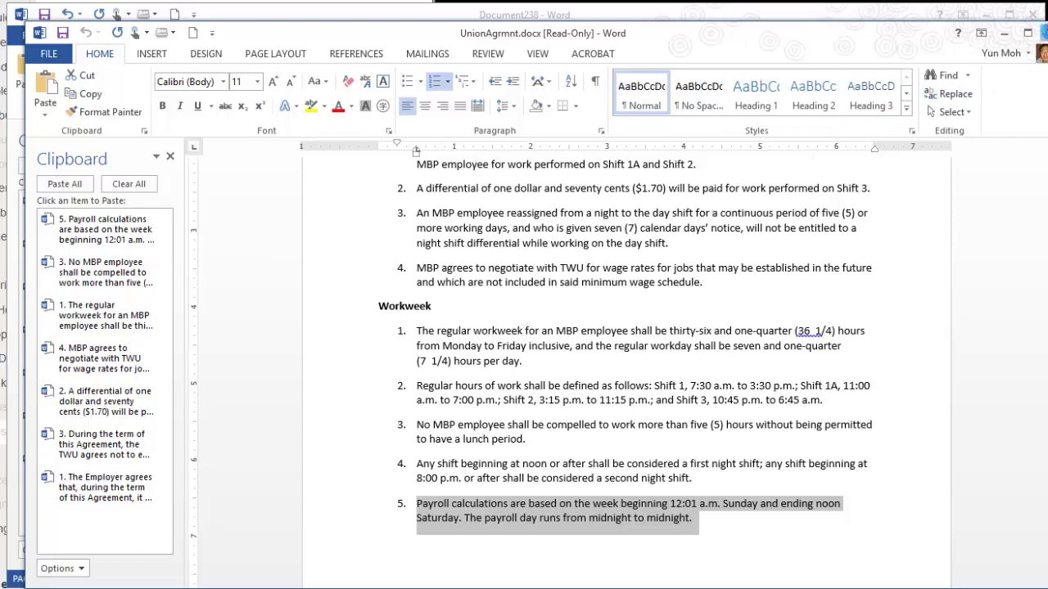
left_click(1043, 37)
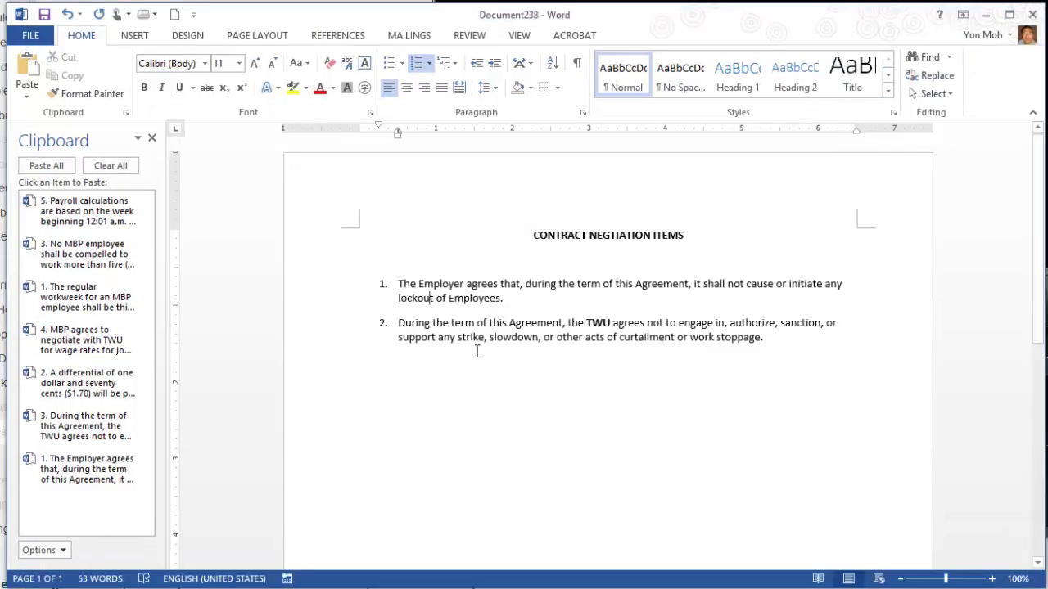
Paste the Employer lockout and TWU strike clauses from the Clipboard pane as items 1 and 2
left_click(499, 424)
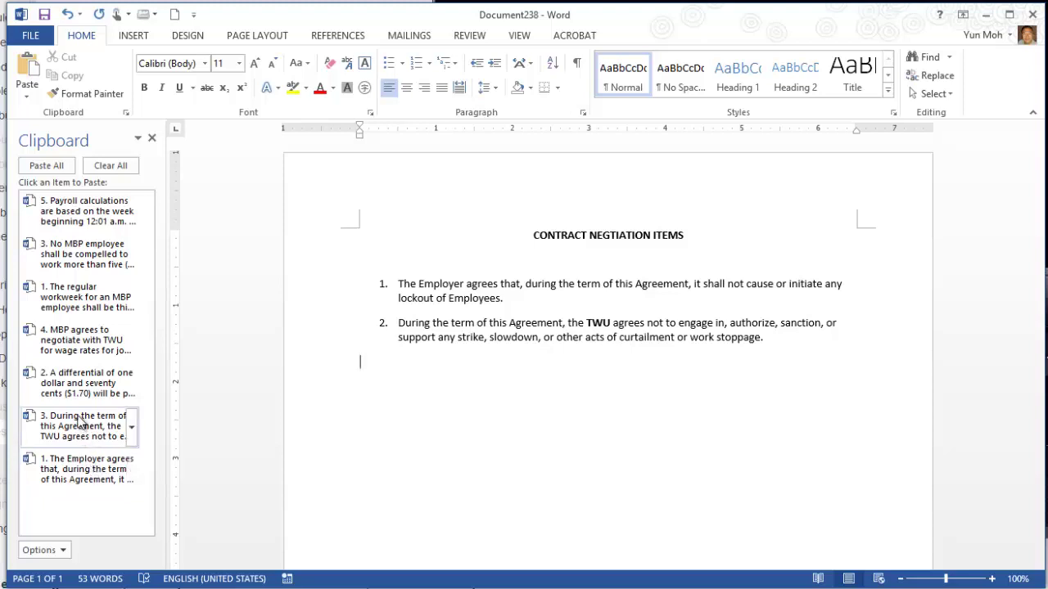
left_click(475, 285)
left_click(471, 327)
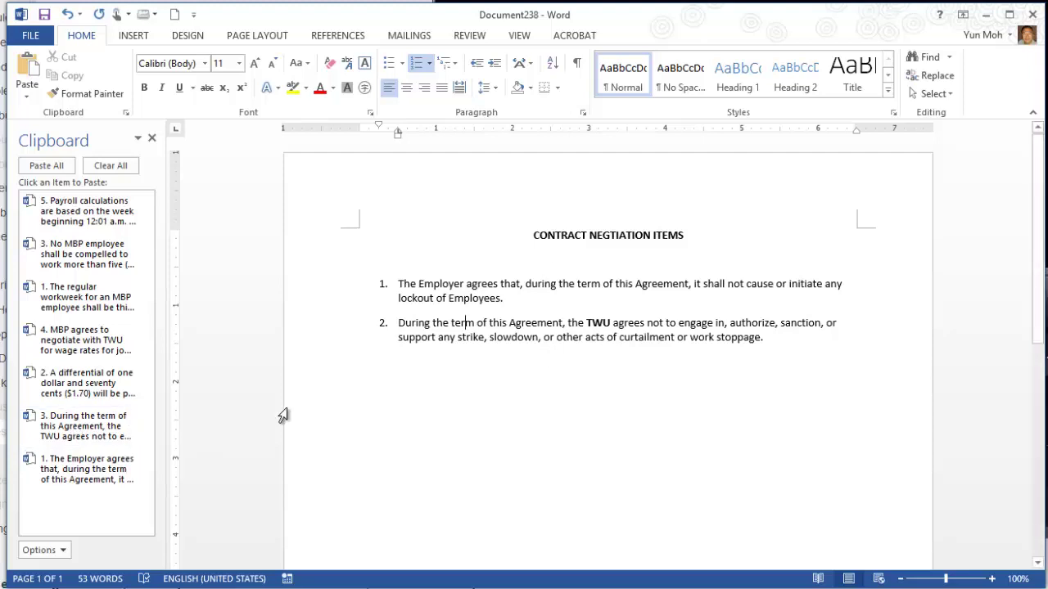
left_click(501, 376)
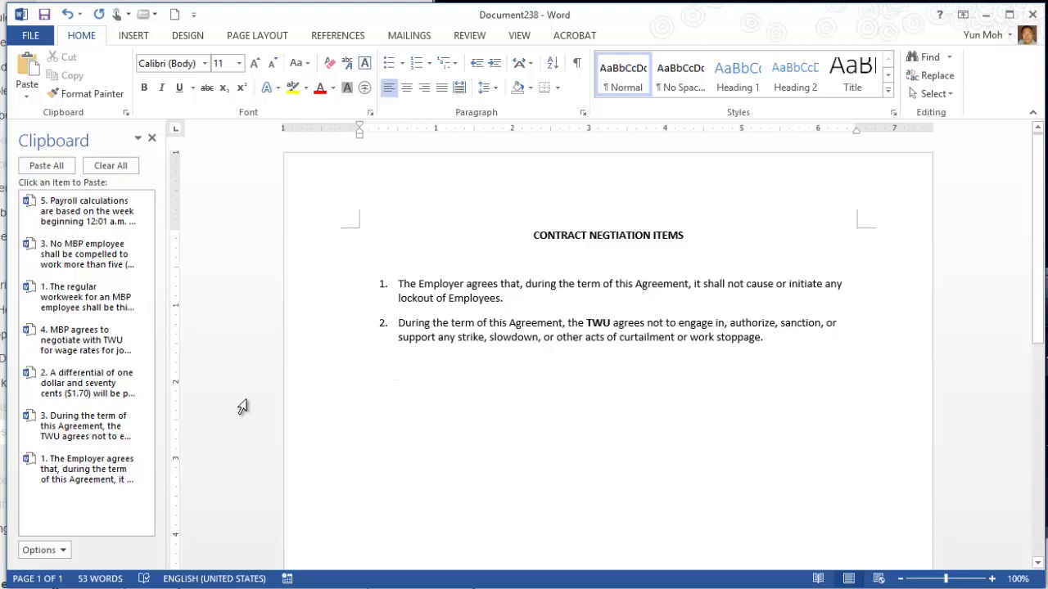
Paste the $1.70 differential, wage-rate, lunch-period and payroll clauses as items 3–6
left_click(76, 385)
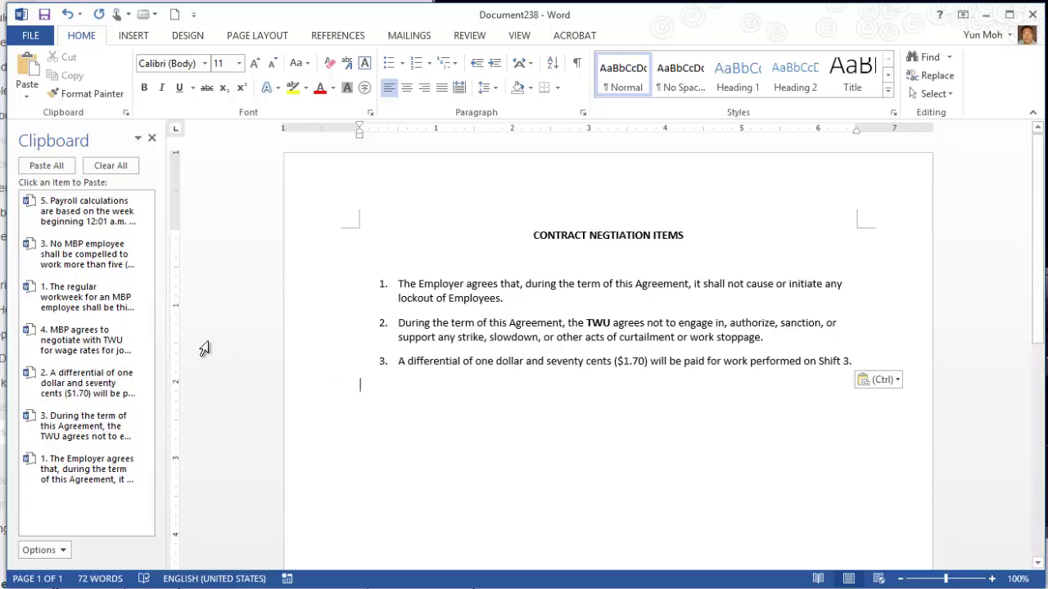
left_click(79, 346)
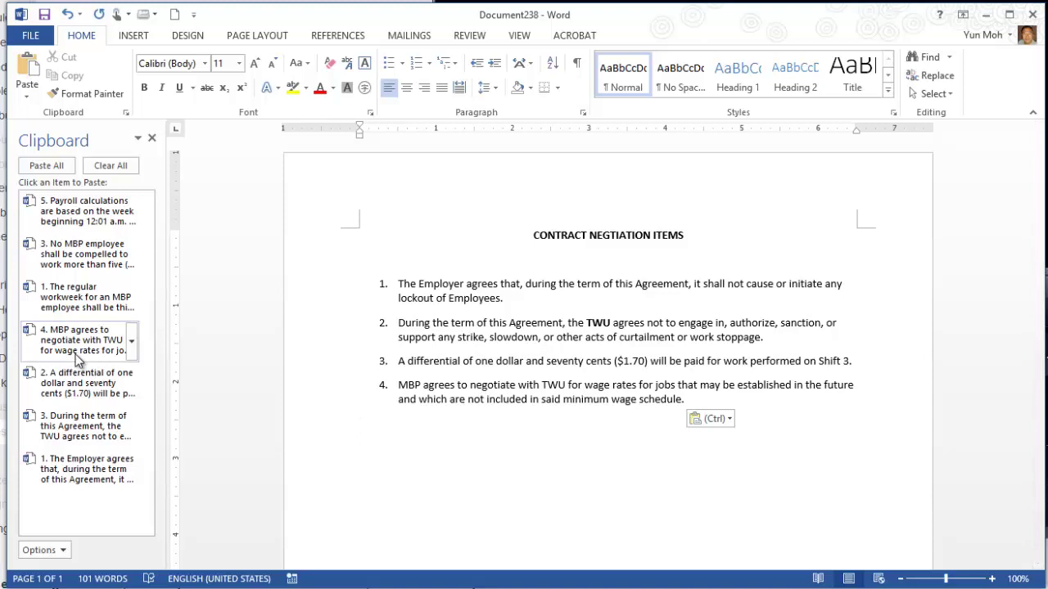
left_click(92, 258)
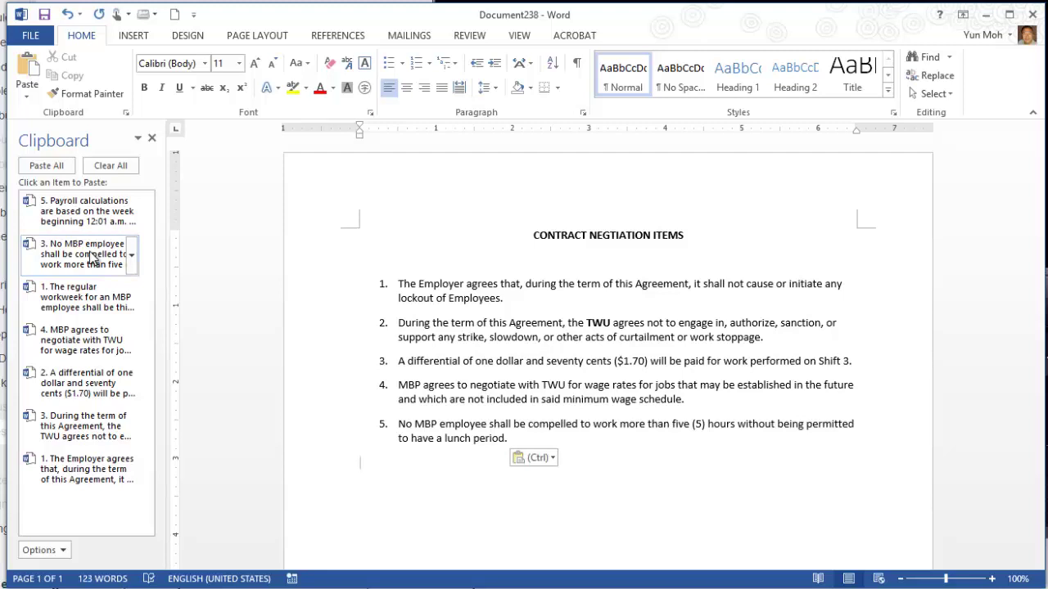
left_click(92, 221)
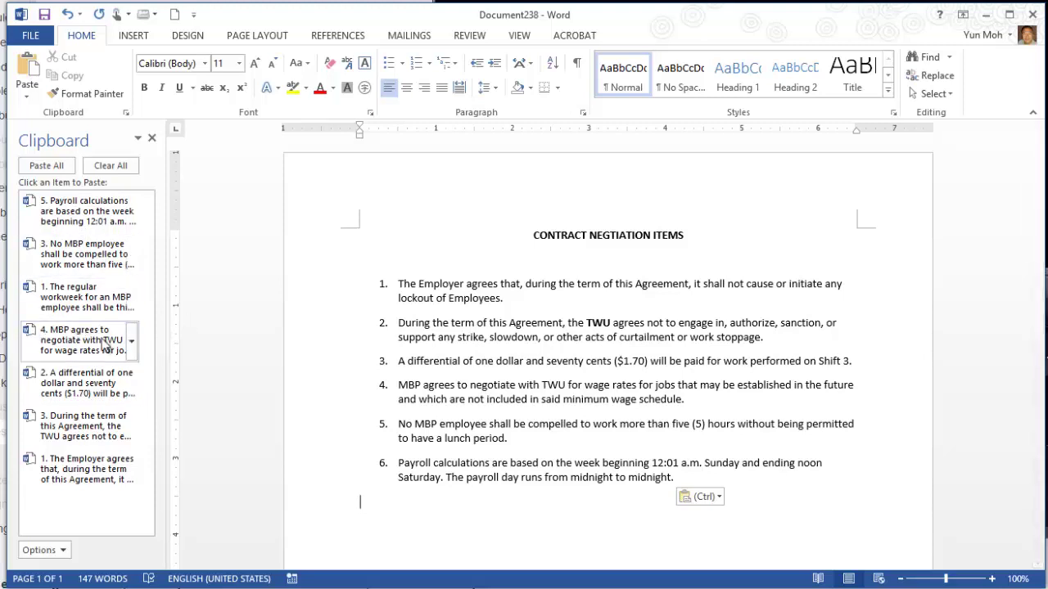
Accidentally paste the lunch-period clause four more times as items 7–10
left_click(72, 258)
left_click(72, 259)
left_click(72, 259)
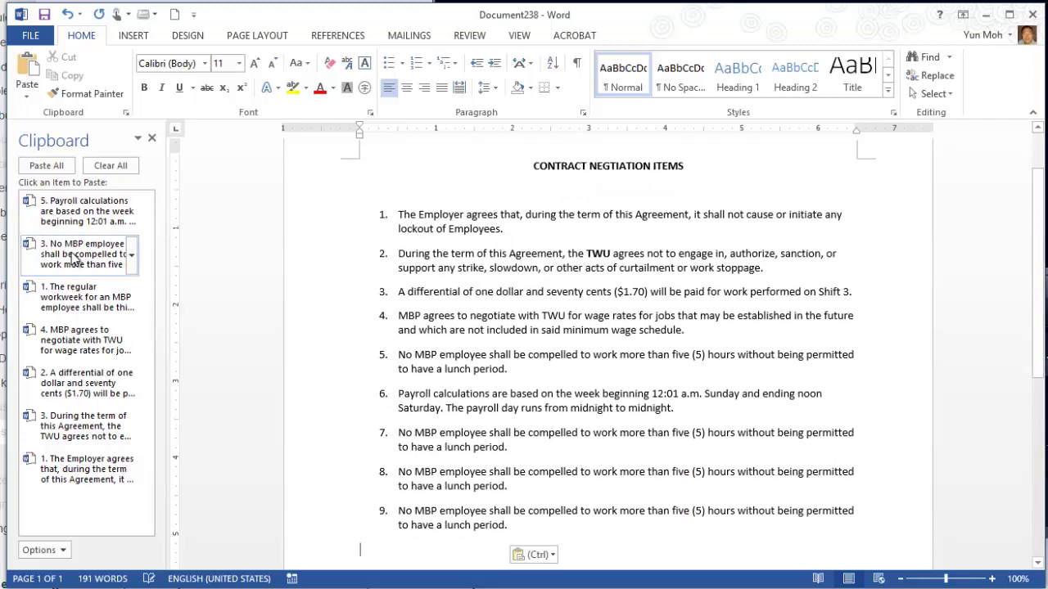
left_click(72, 259)
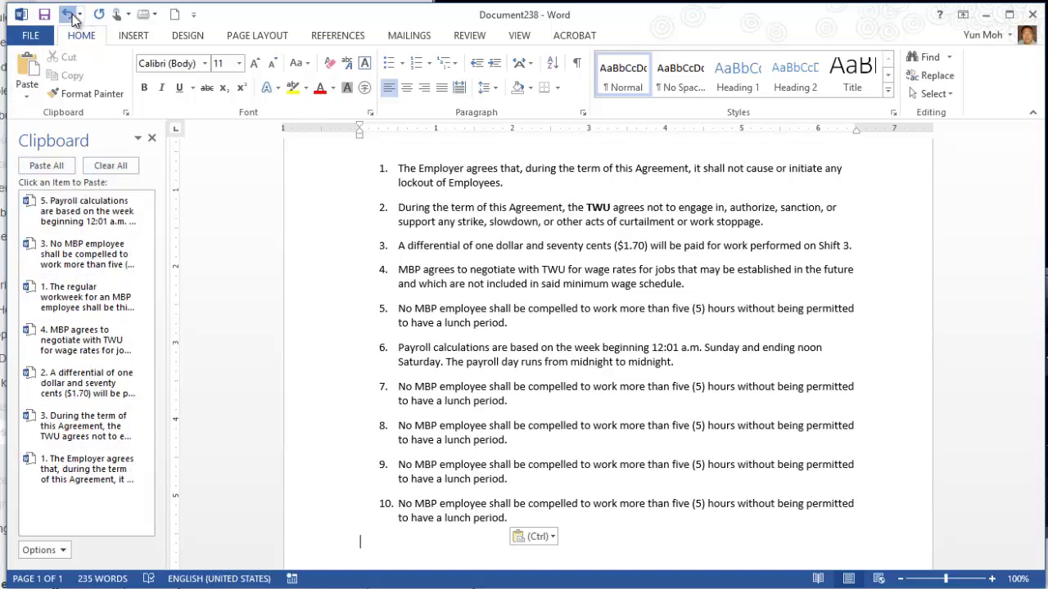
Undo the four duplicate clauses and clear all entries from the Clipboard pane
left_click(69, 15)
left_click(69, 15)
left_click(69, 14)
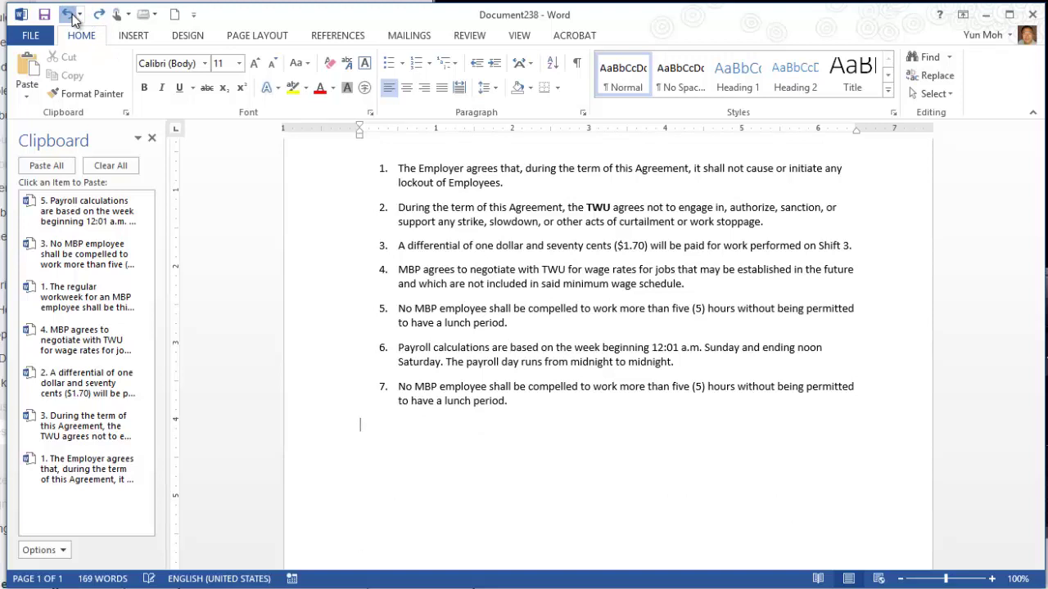
left_click(69, 14)
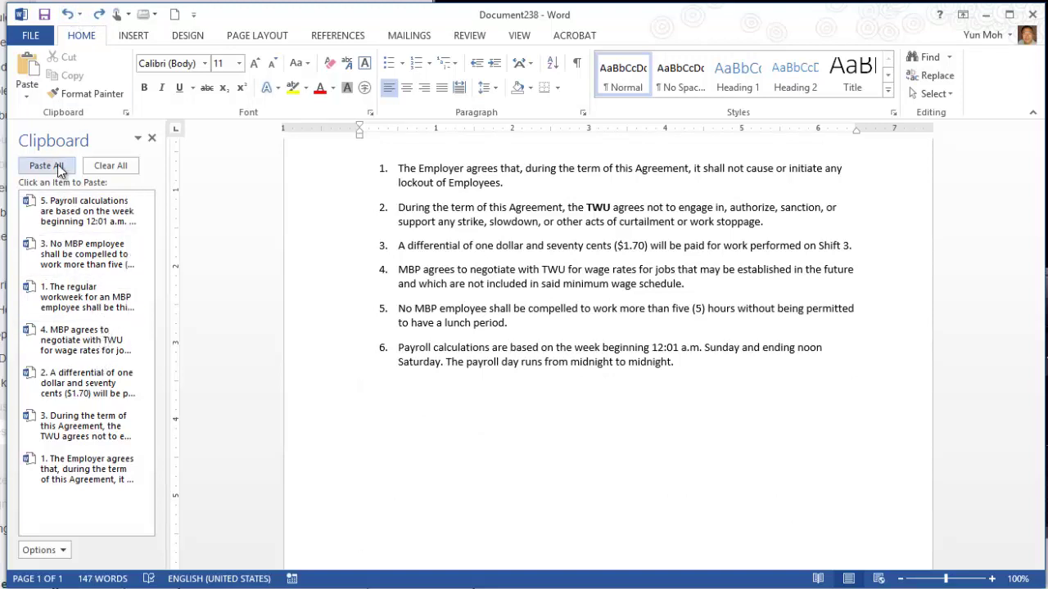
left_click(114, 168)
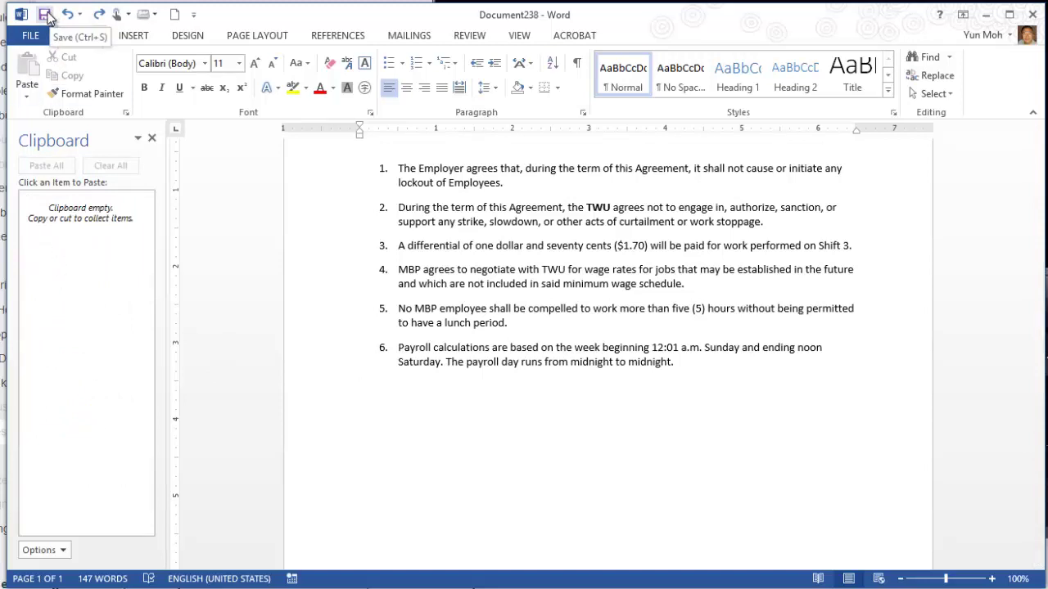
Save the document to Assignments Ch 4 as C04-E06-FinalAgrmnt.docx, correcting the typed name
left_click(31, 37)
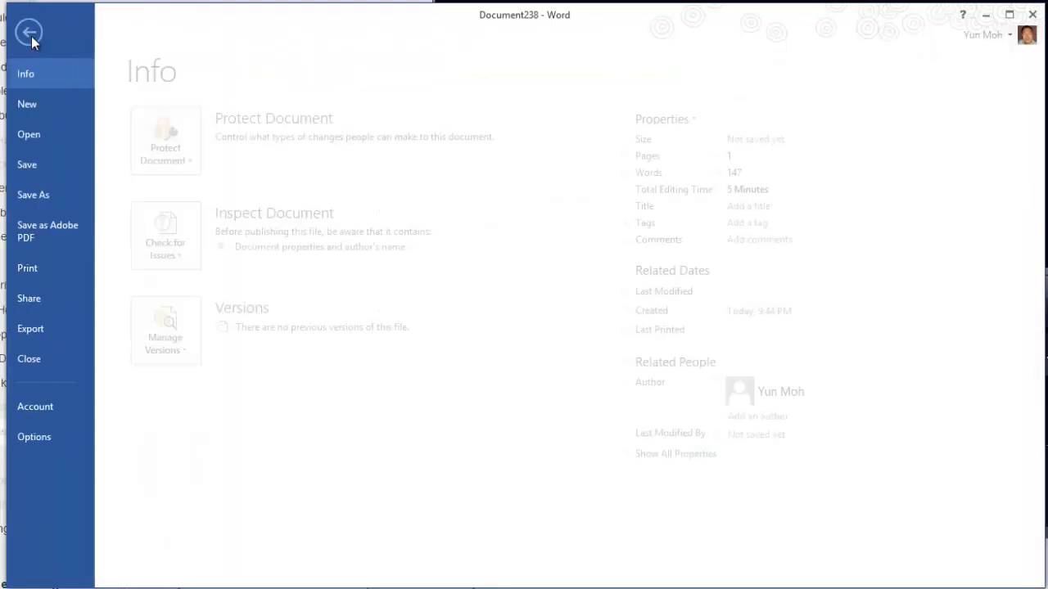
left_click(46, 194)
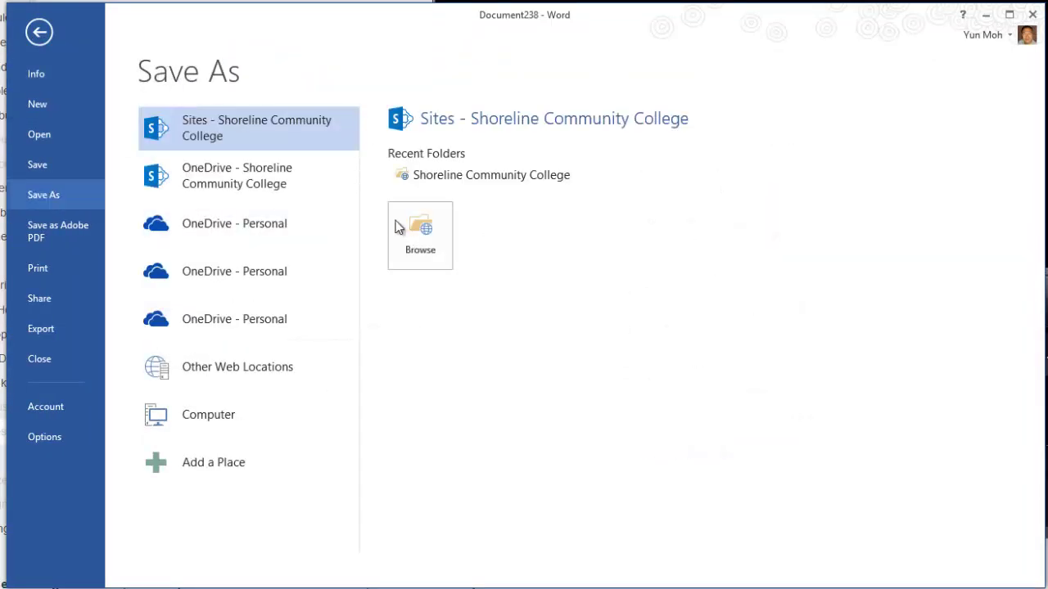
left_click(198, 417)
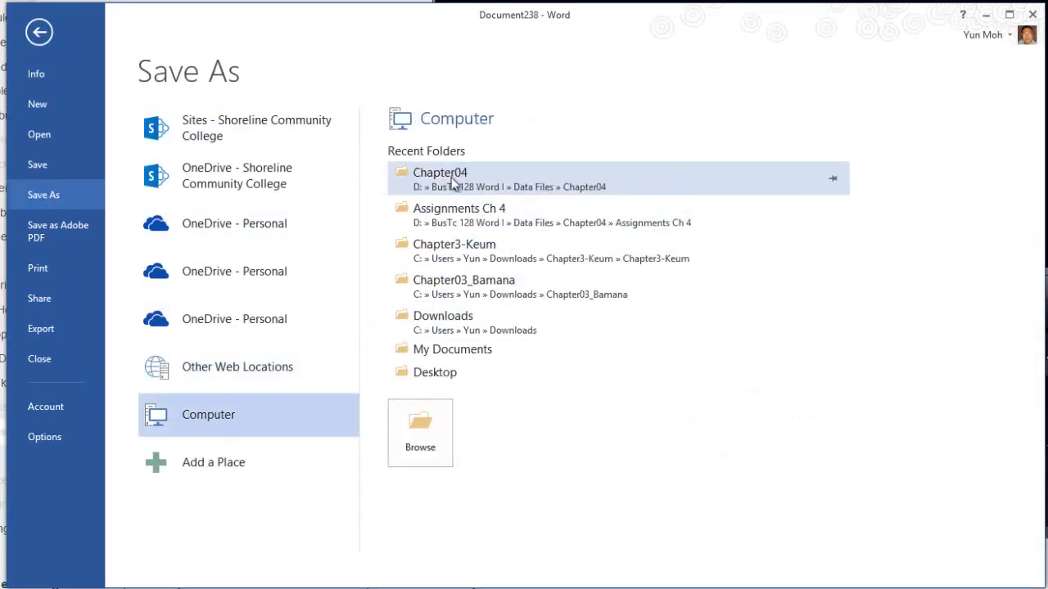
left_click(442, 215)
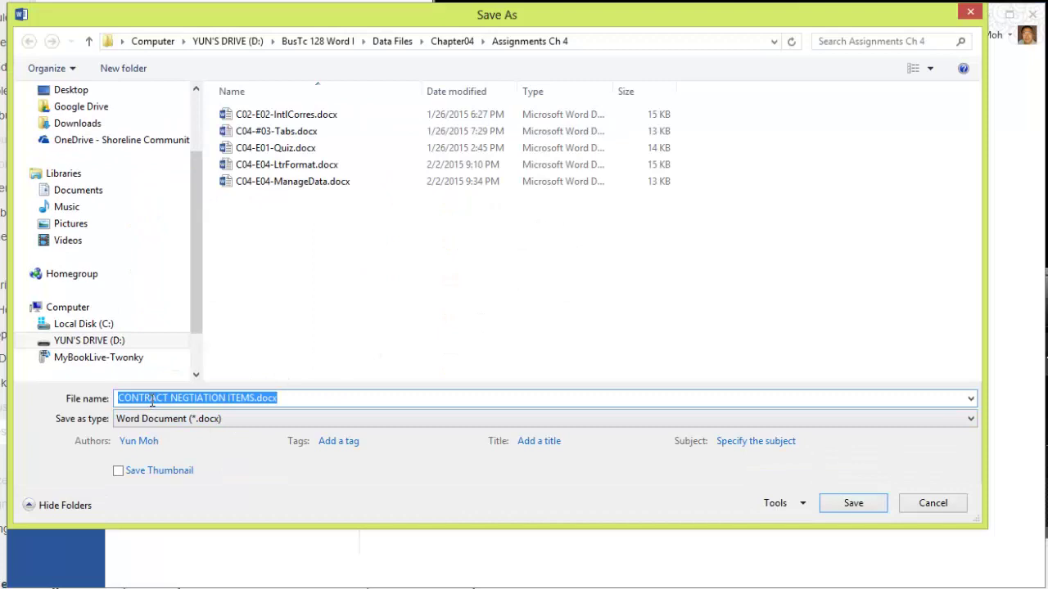
type("c04")
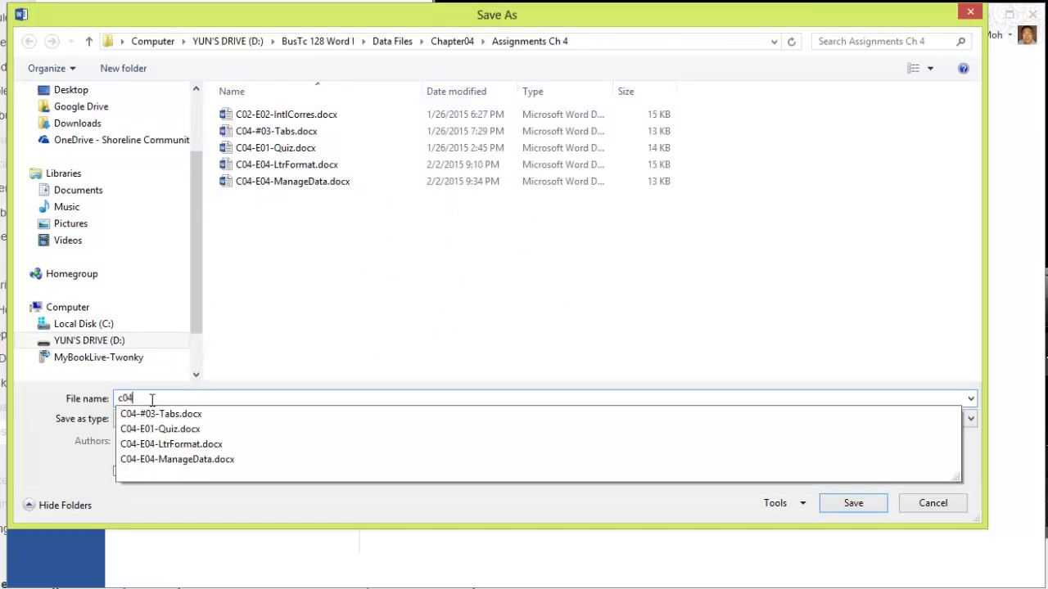
type("-e0")
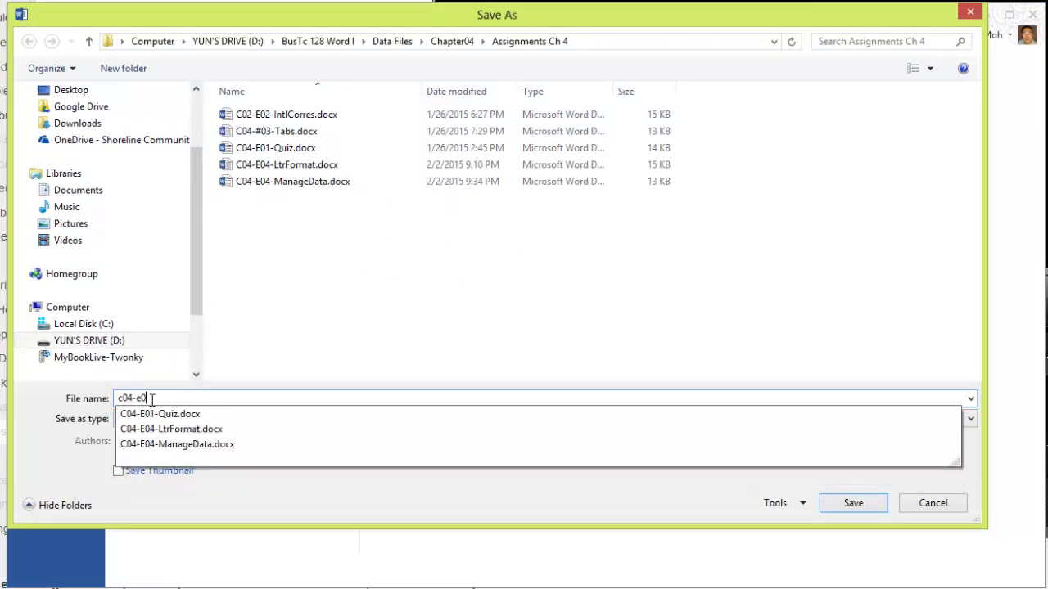
type("6FINAL")
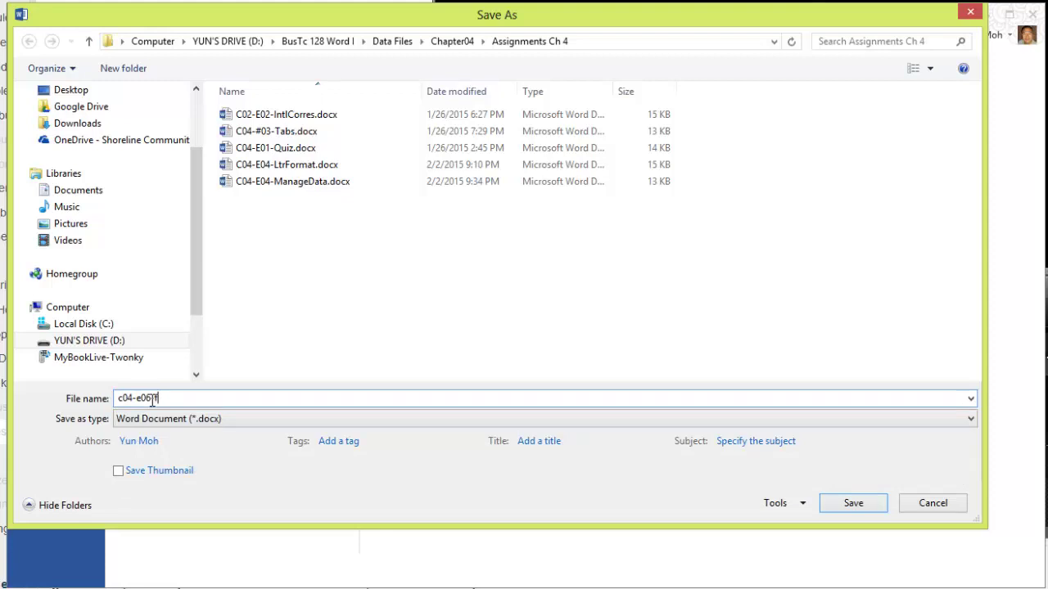
type("aGRMENT")
key("BackSpace")
key("BackSpace")
key("BackSpace")
key("BackSpace")
key("BackSpace")
key("BackSpace")
key("BackSpace")
key("BackSpace")
key("BackSpace")
key("BackSpace")
key("BackSpace")
key("BackSpace")
key("BackSpace")
key("BackSpace")
key("BackSpace")
key("BackSpace")
key("BackSpace")
key("BackSpace")
key("BackSpace")
type("C0")
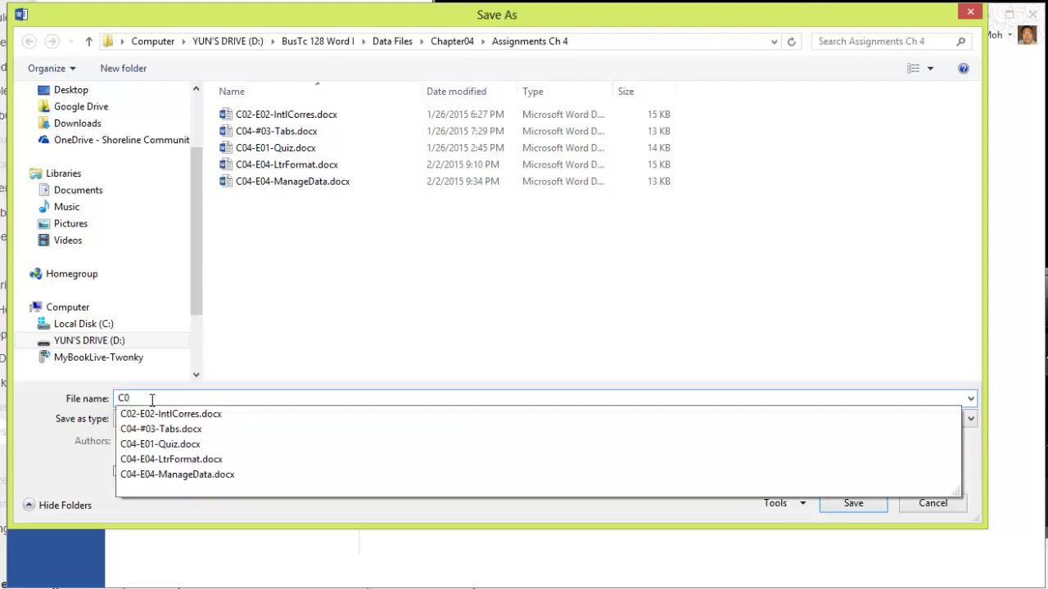
type("4")
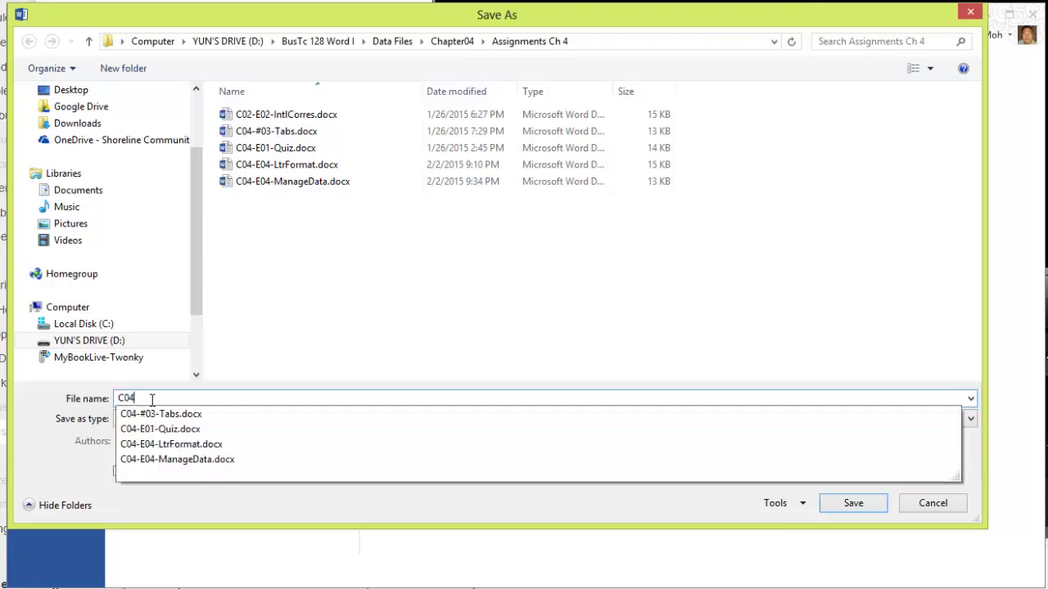
type("-E06")
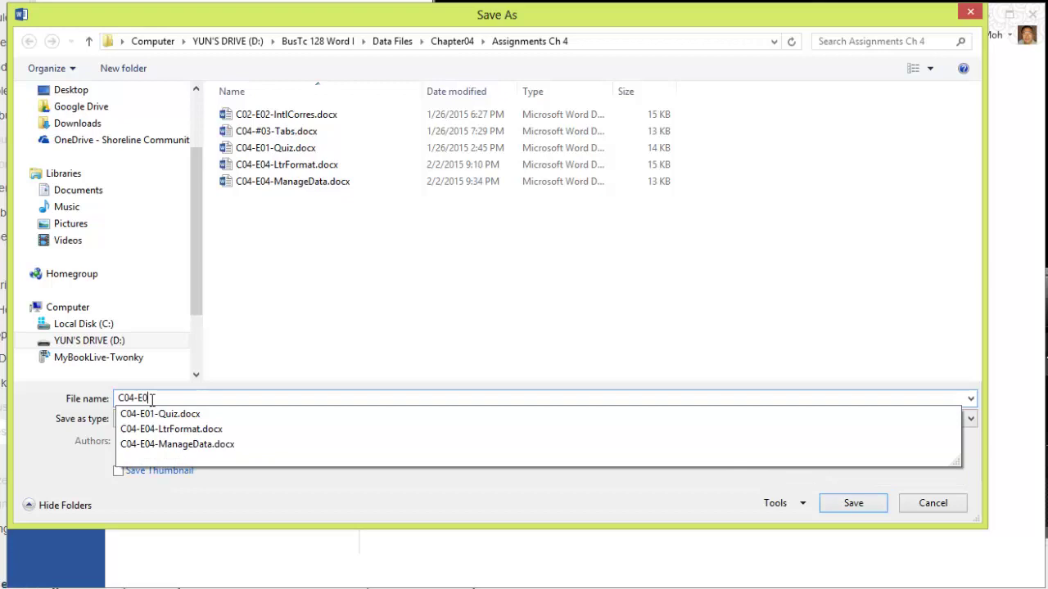
type("Fin")
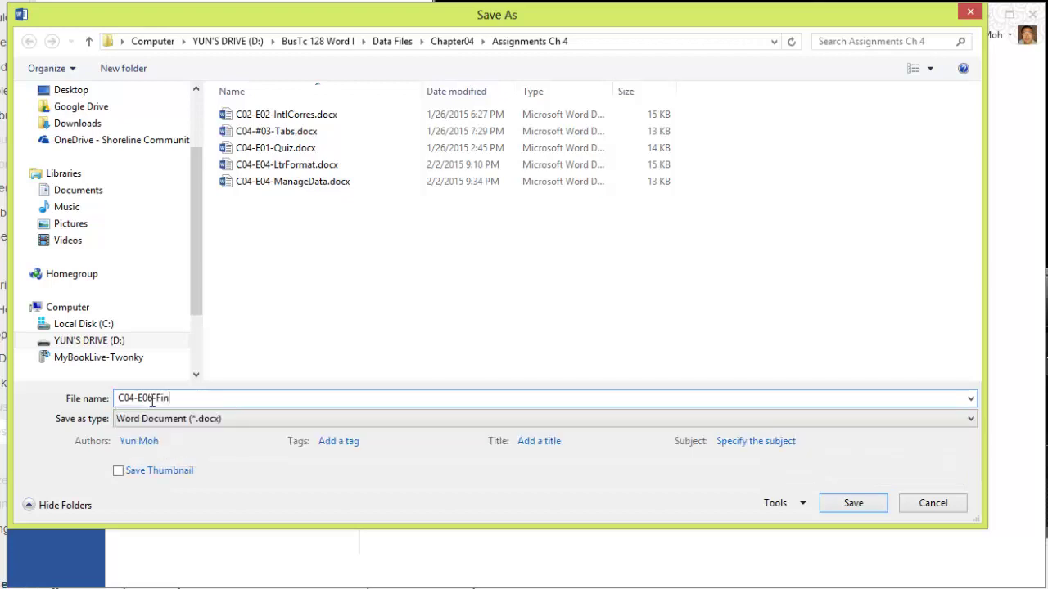
type("alAgrmnt")
left_click(152, 399)
type("-")
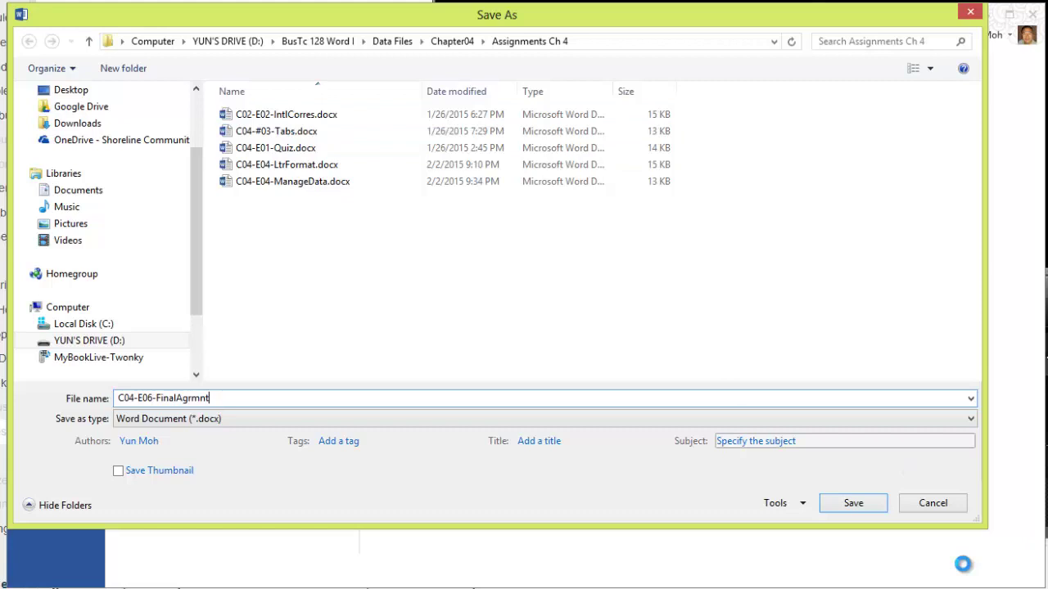
left_click(851, 501)
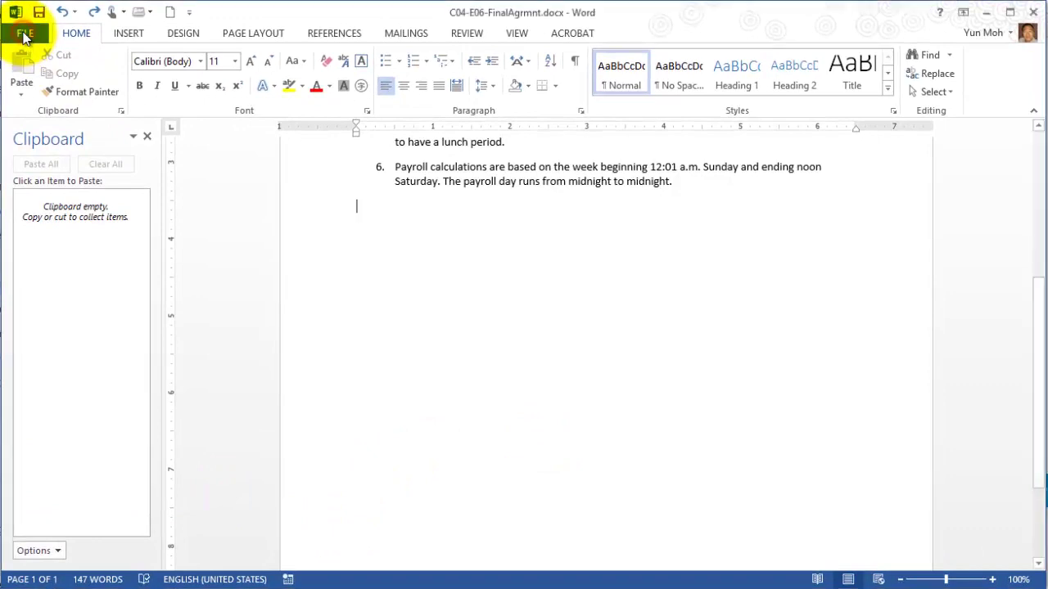
Open TeamMembers.docx from the Chapter04 folder on this computer
left_click(24, 35)
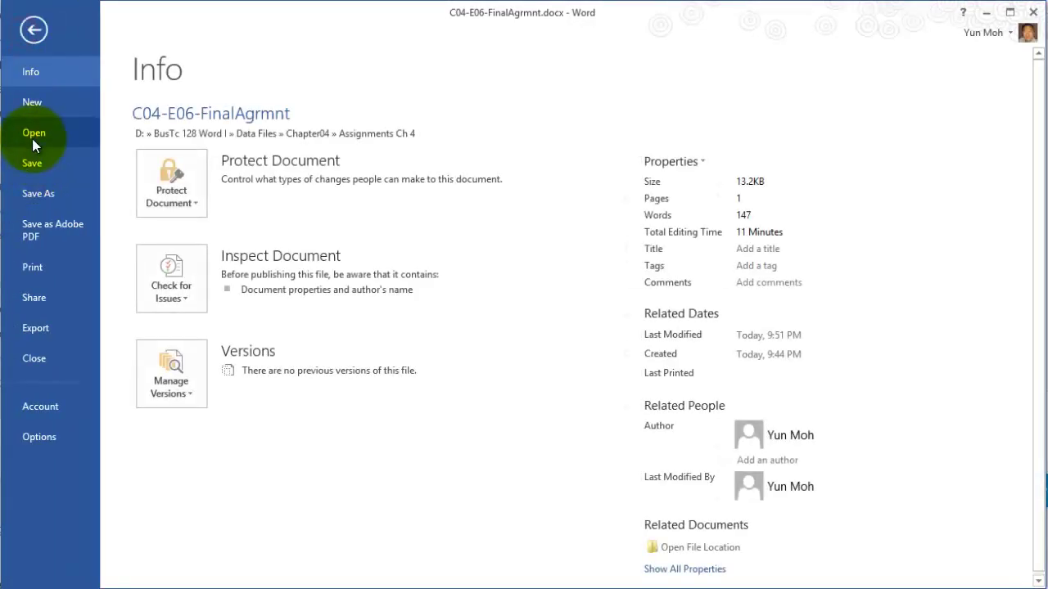
left_click(34, 133)
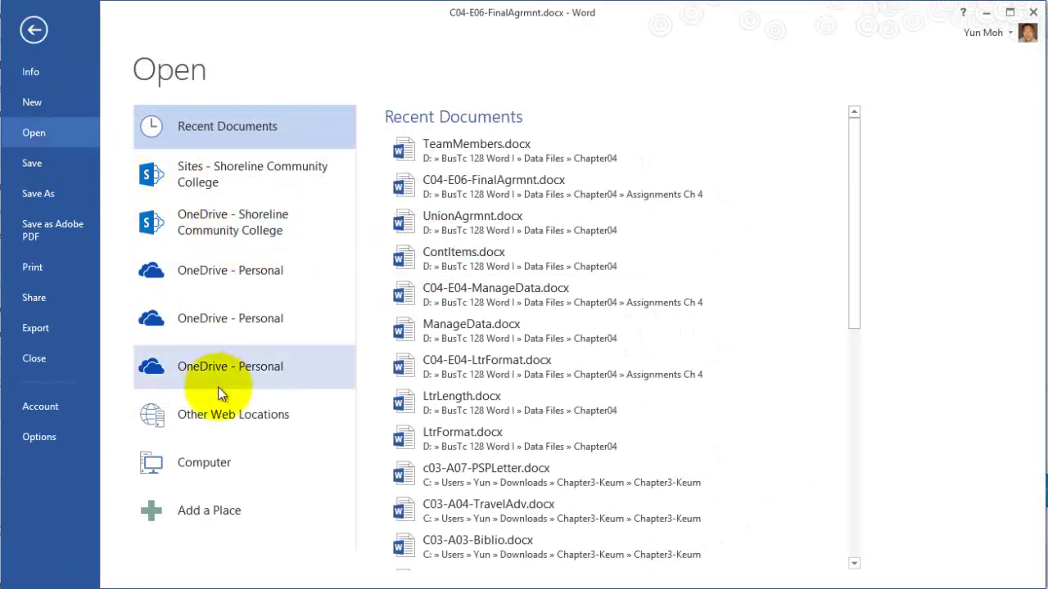
left_click(201, 465)
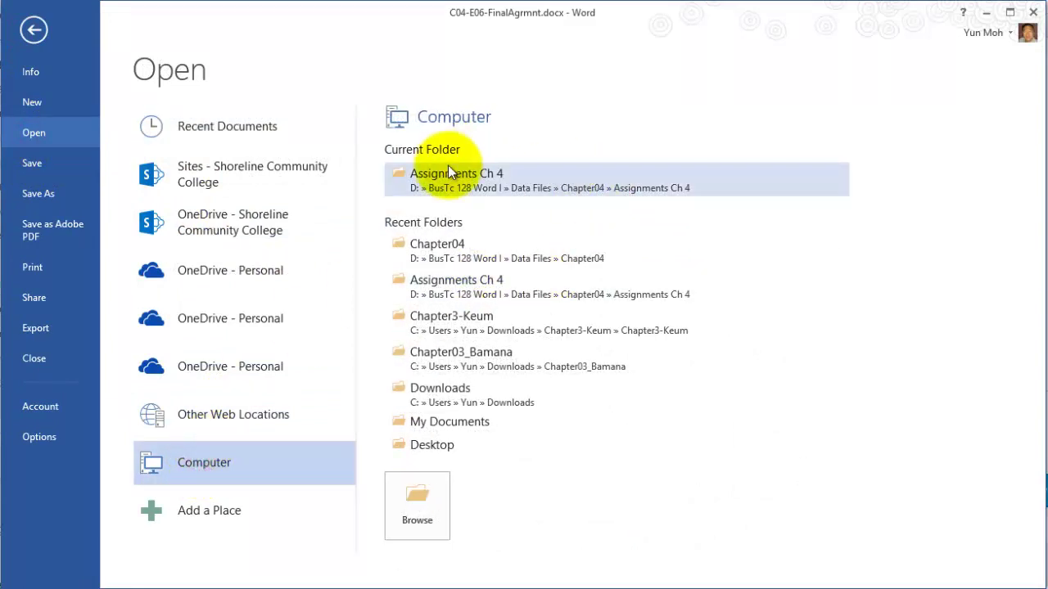
left_click(436, 251)
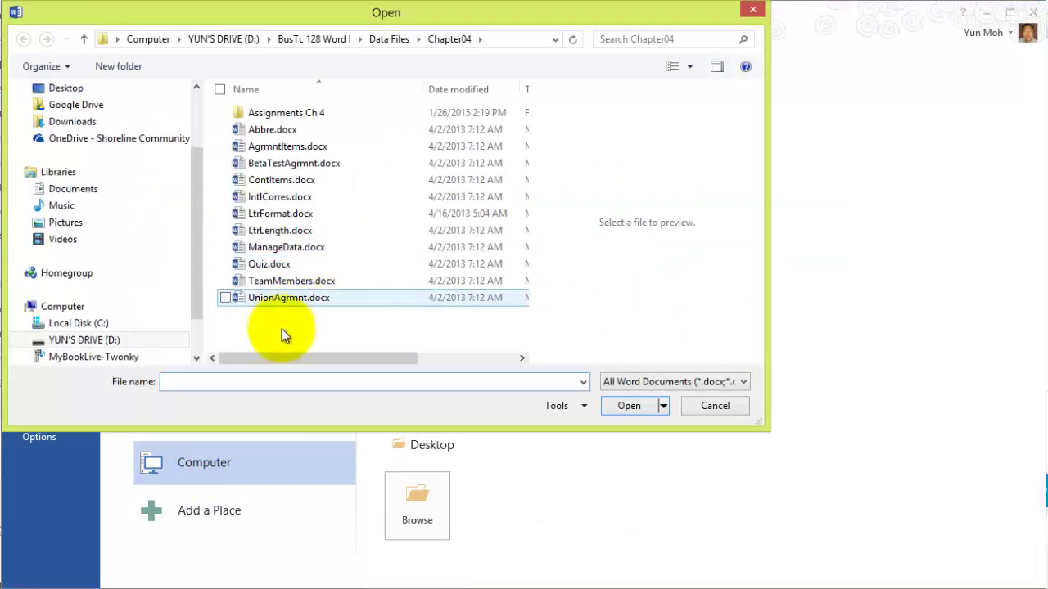
left_click(278, 278)
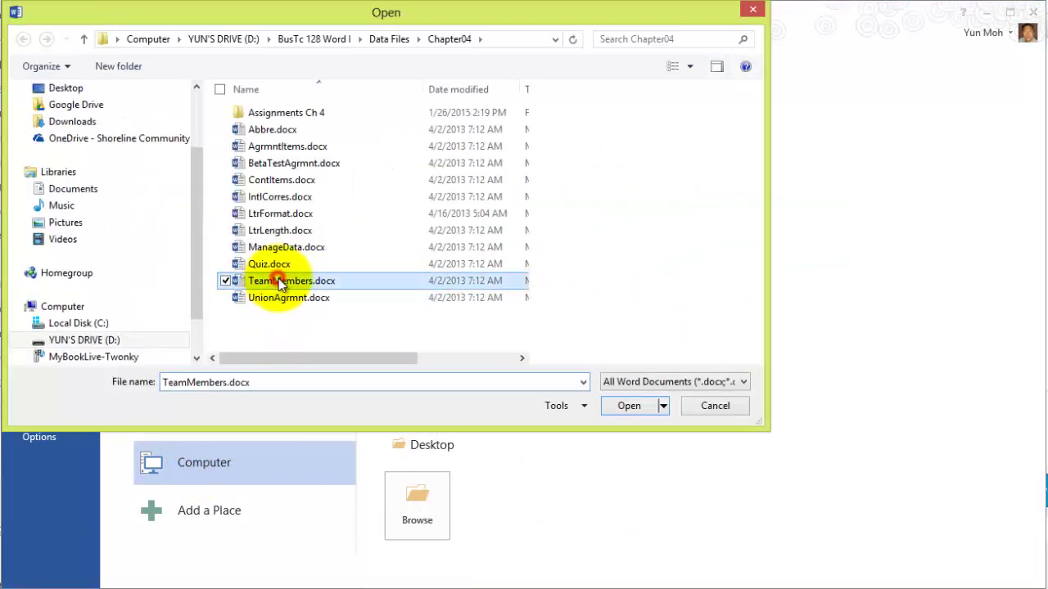
left_click(630, 407)
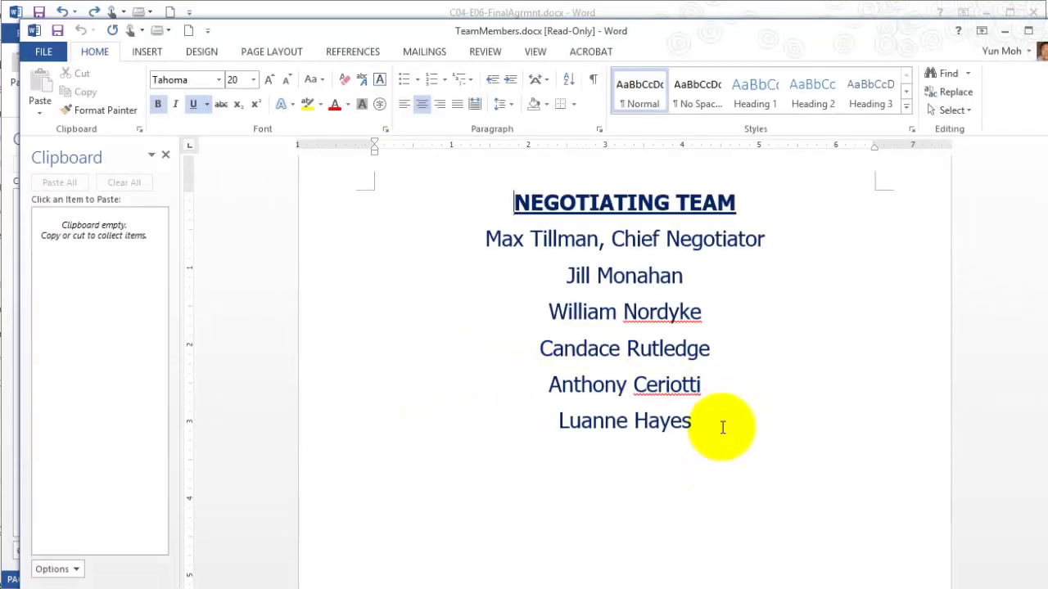
Copy the entire NEGOTIATING TEAM heading and name list, then close TeamMembers.docx
left_click(618, 276)
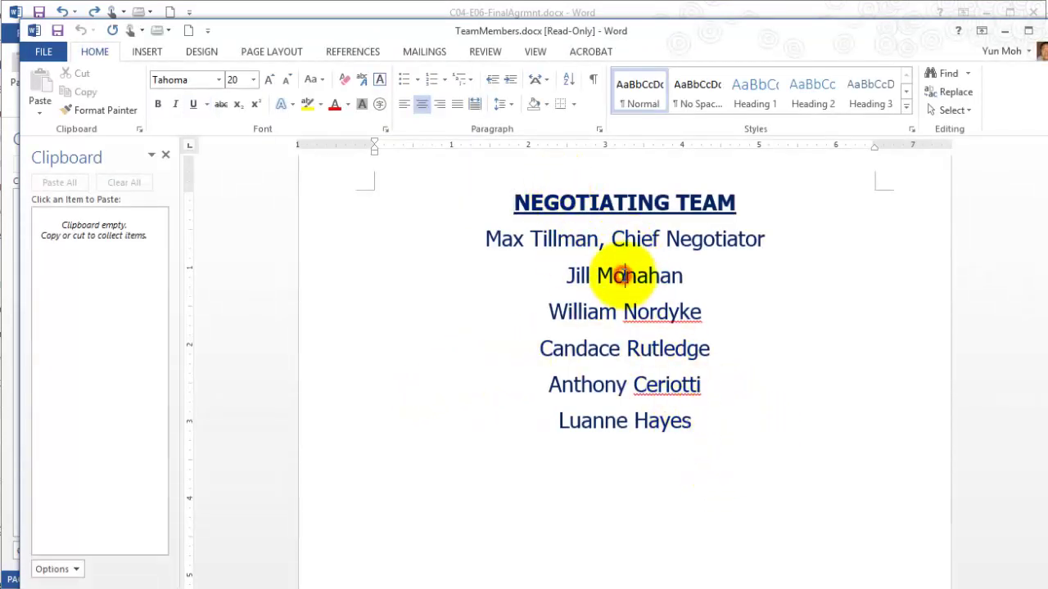
left_click(202, 79)
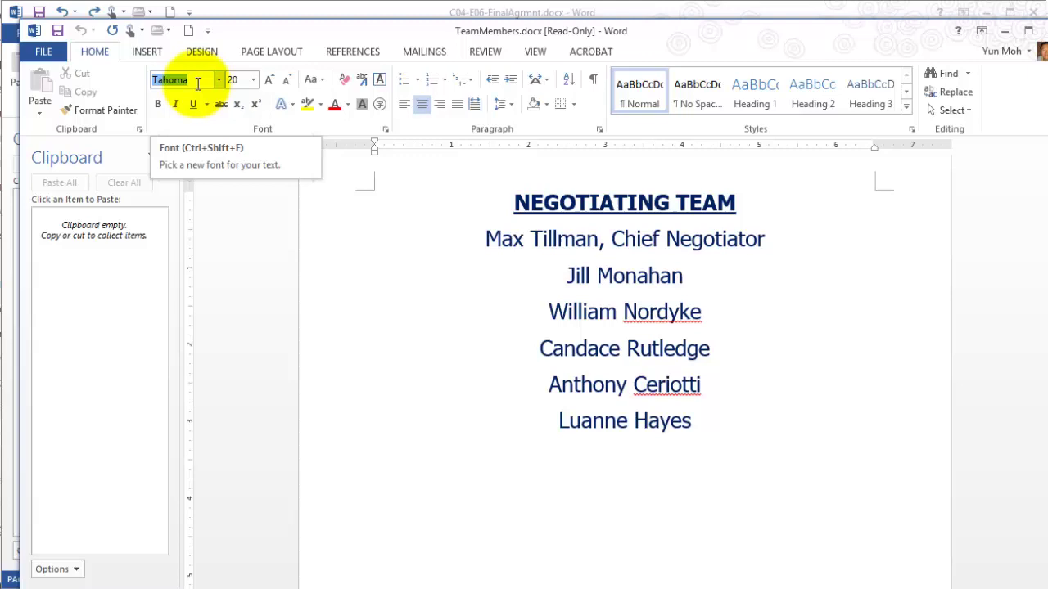
left_click(232, 79)
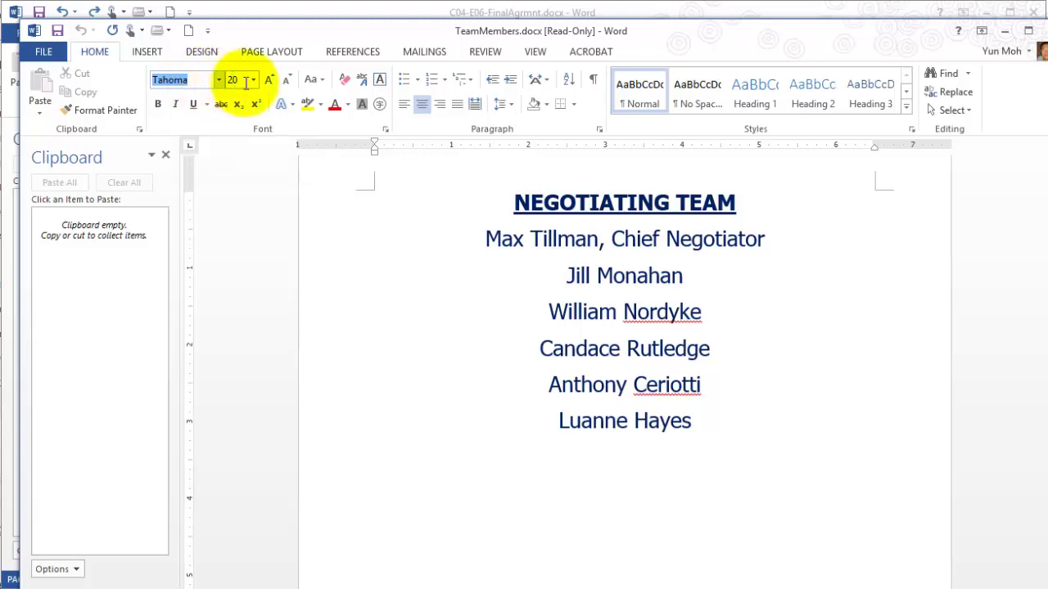
left_click(597, 329)
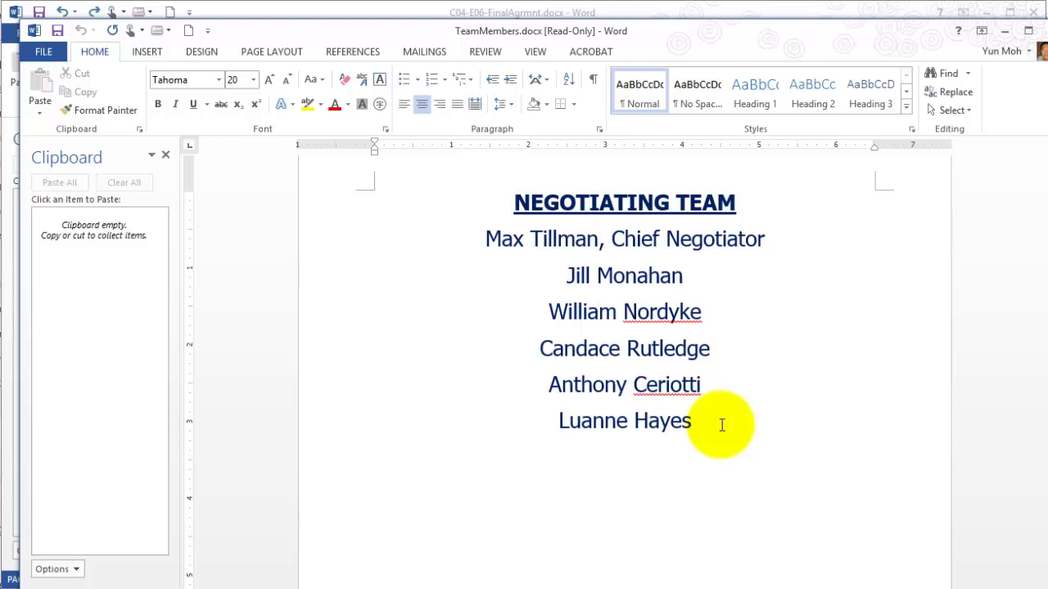
key("ctrl+a")
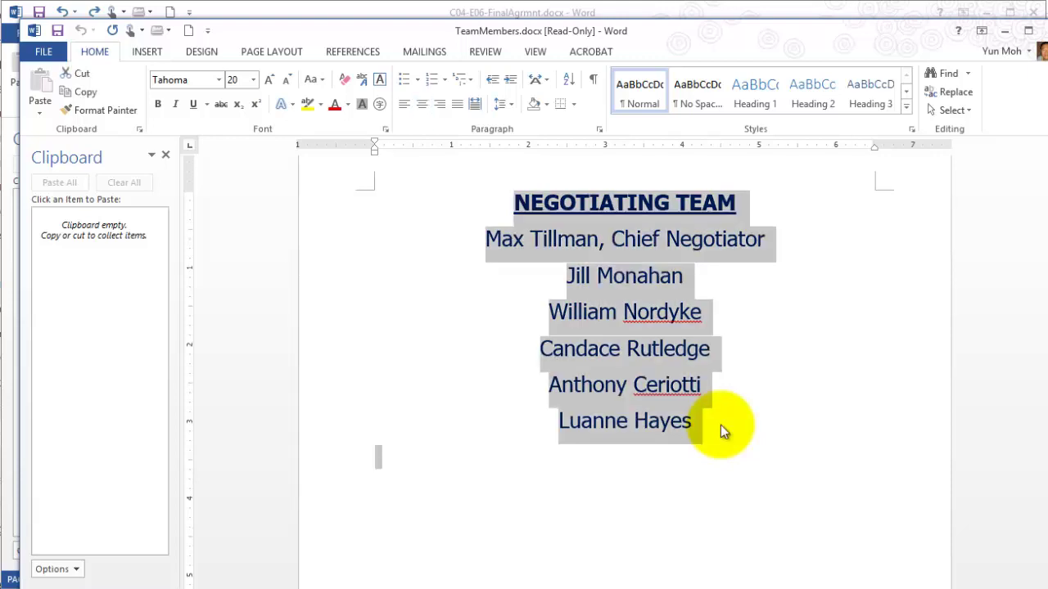
left_click(80, 92)
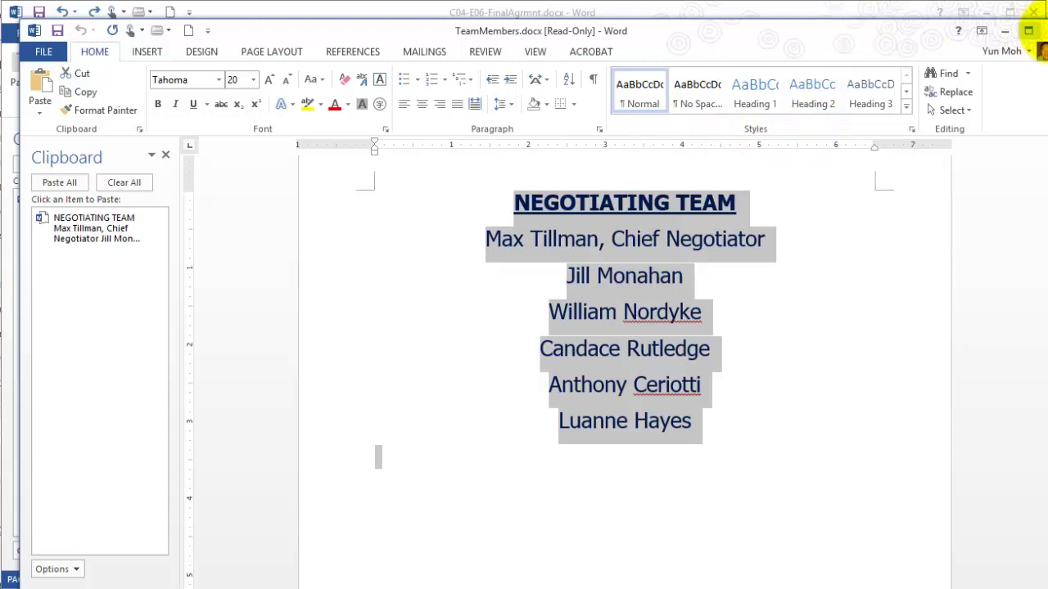
left_click(1043, 30)
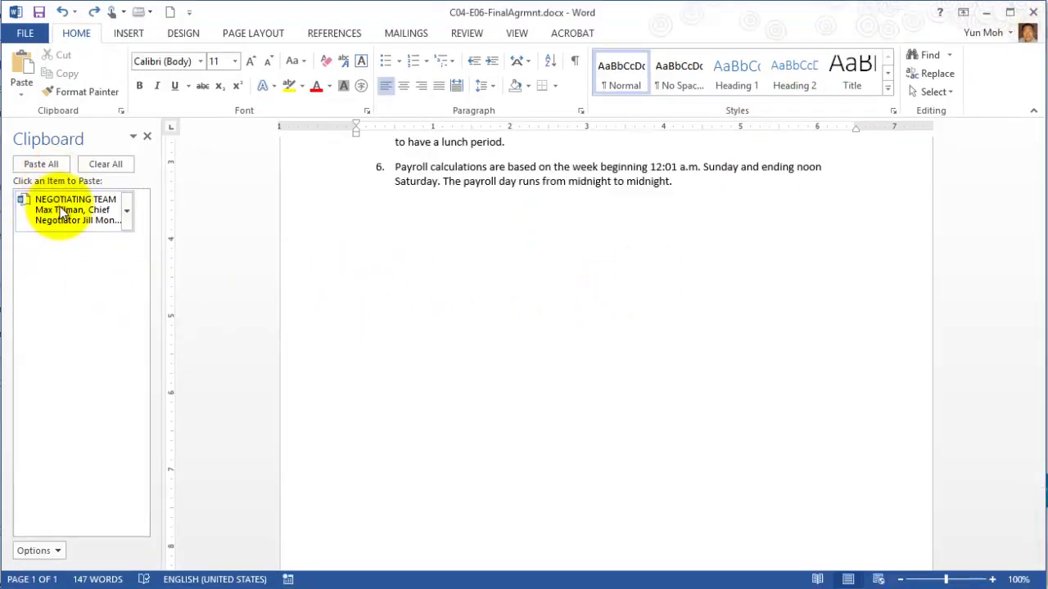
Paste the team list below item 6, undo the numbered result, and bring up the Paste options
scroll(480, 374, "up", 7)
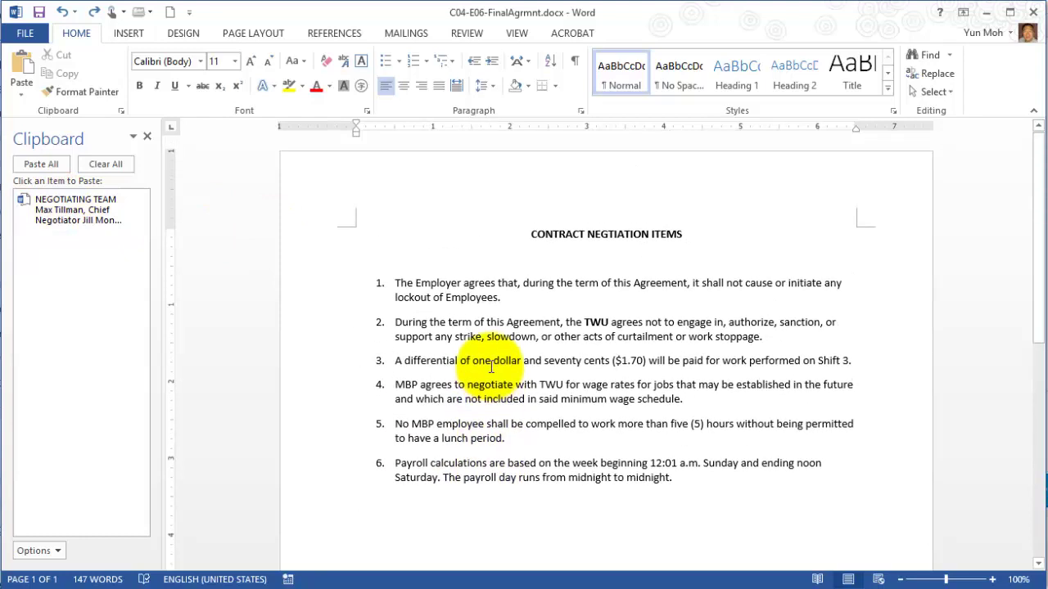
scroll(487, 409, "down", 3)
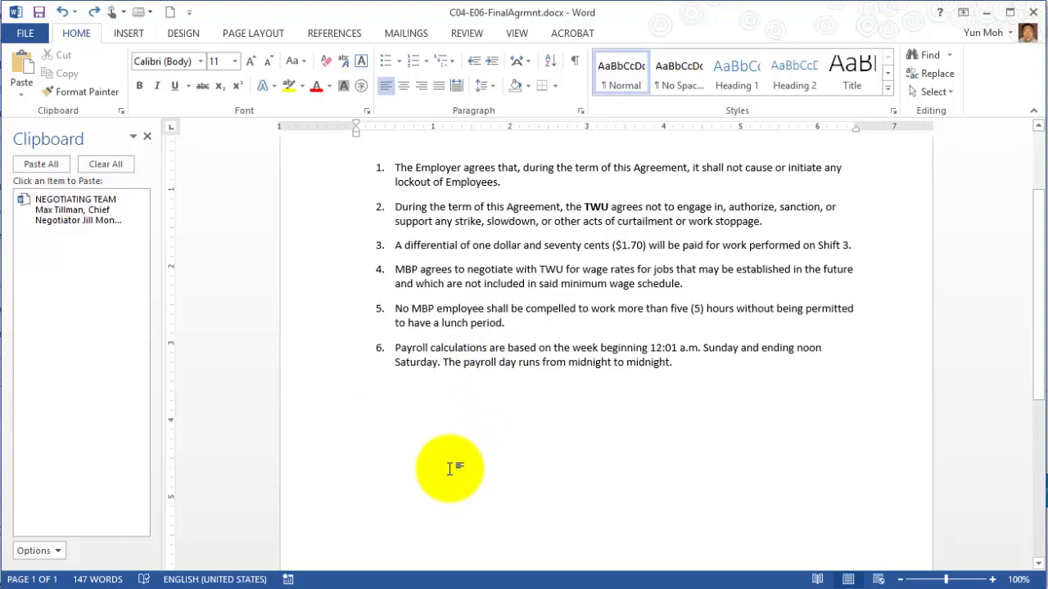
left_click(22, 95)
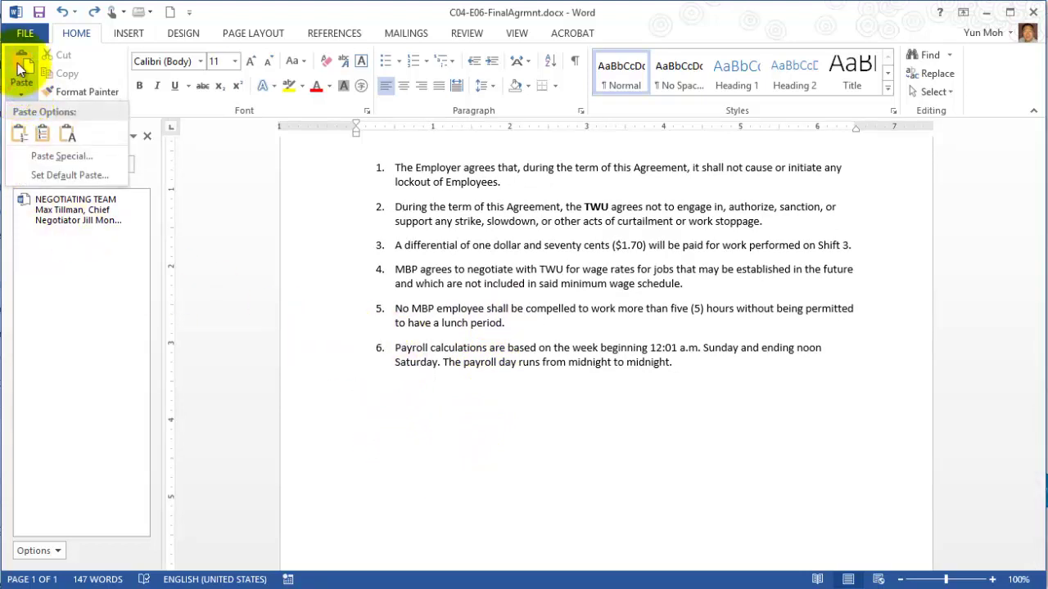
left_click(464, 421)
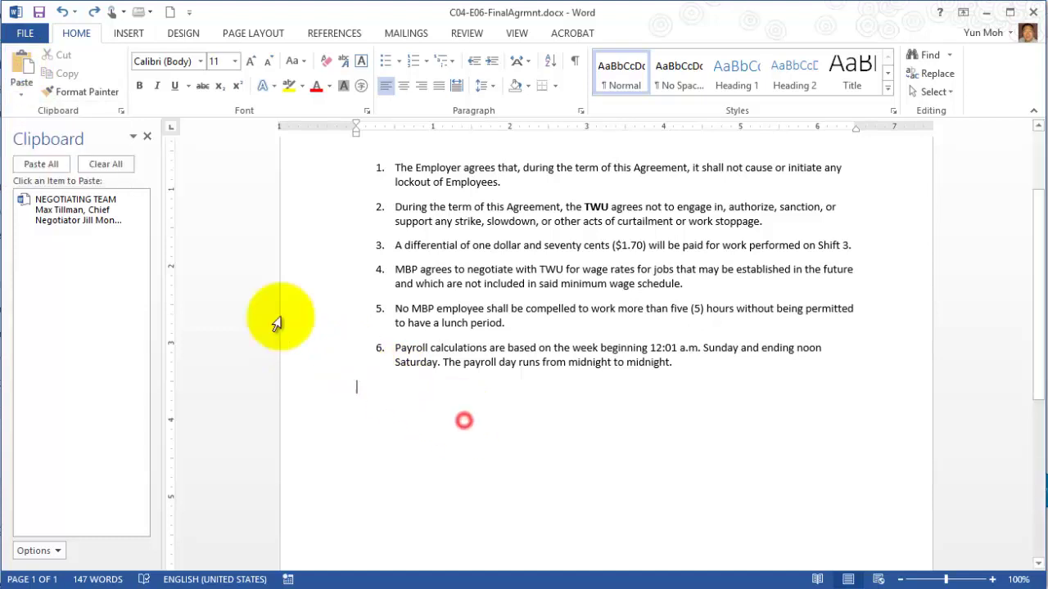
left_click(22, 65)
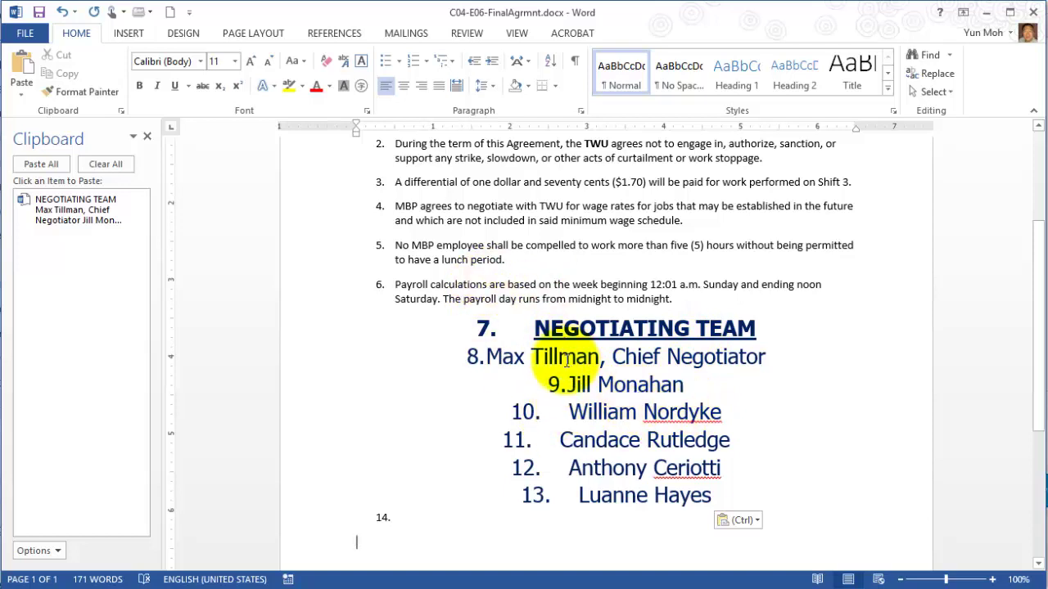
left_click(61, 12)
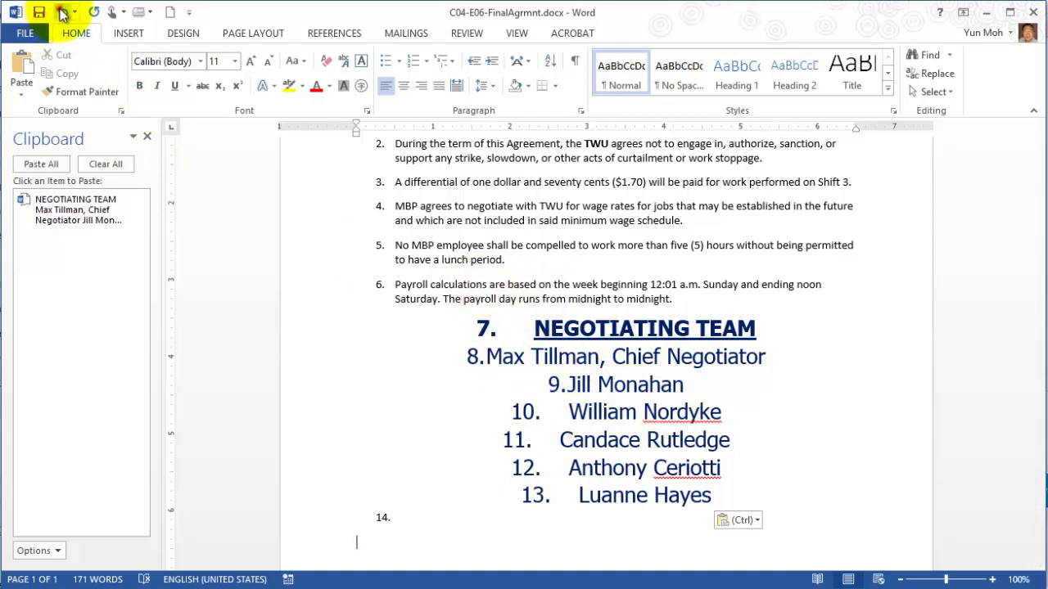
left_click(22, 100)
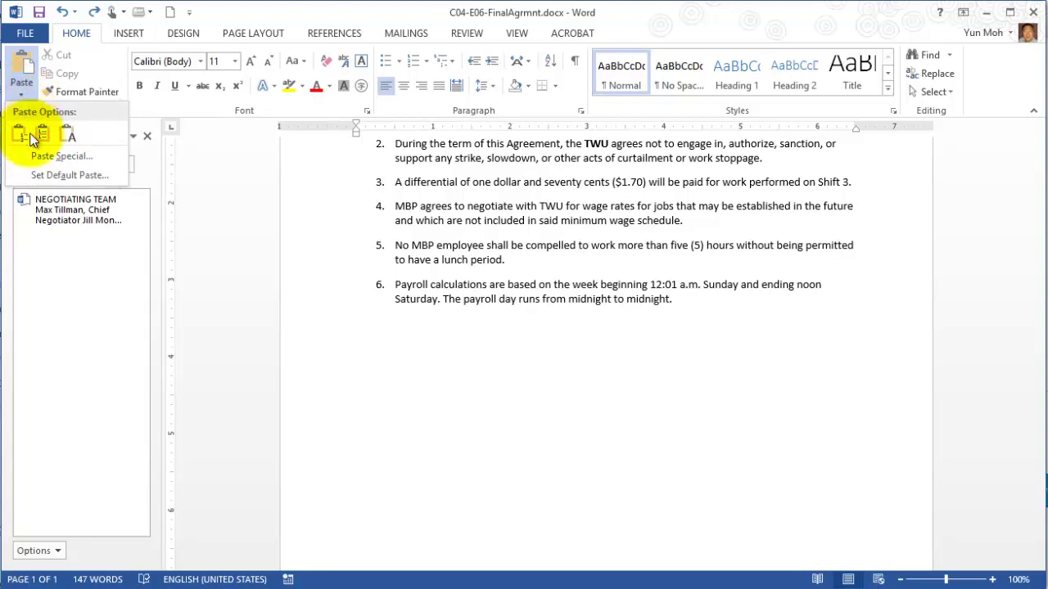
Paste the team list below item 6 via Paste Special as Unformatted Text
left_click(96, 163)
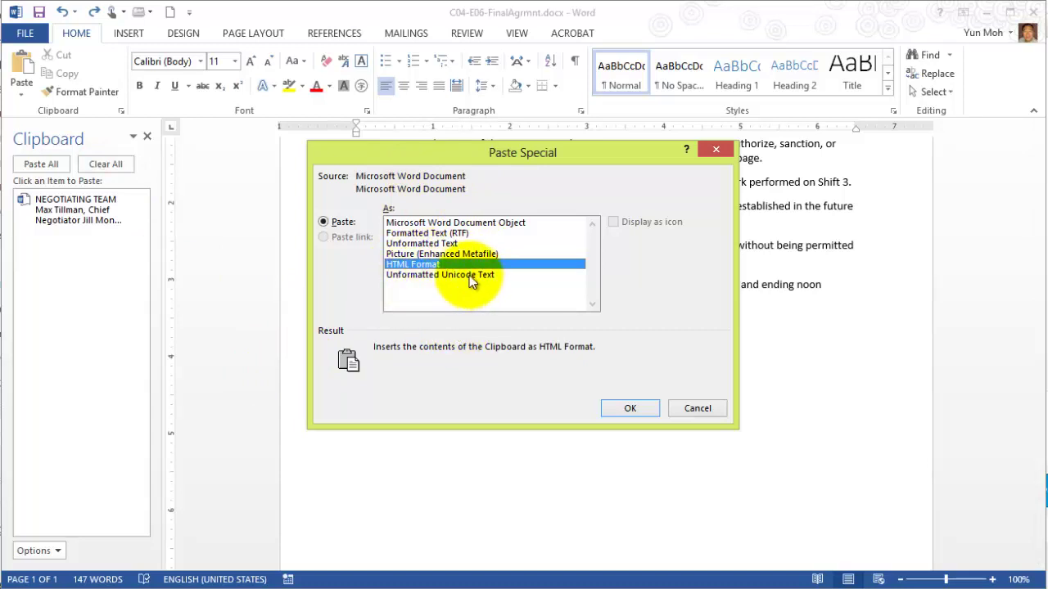
left_click(462, 222)
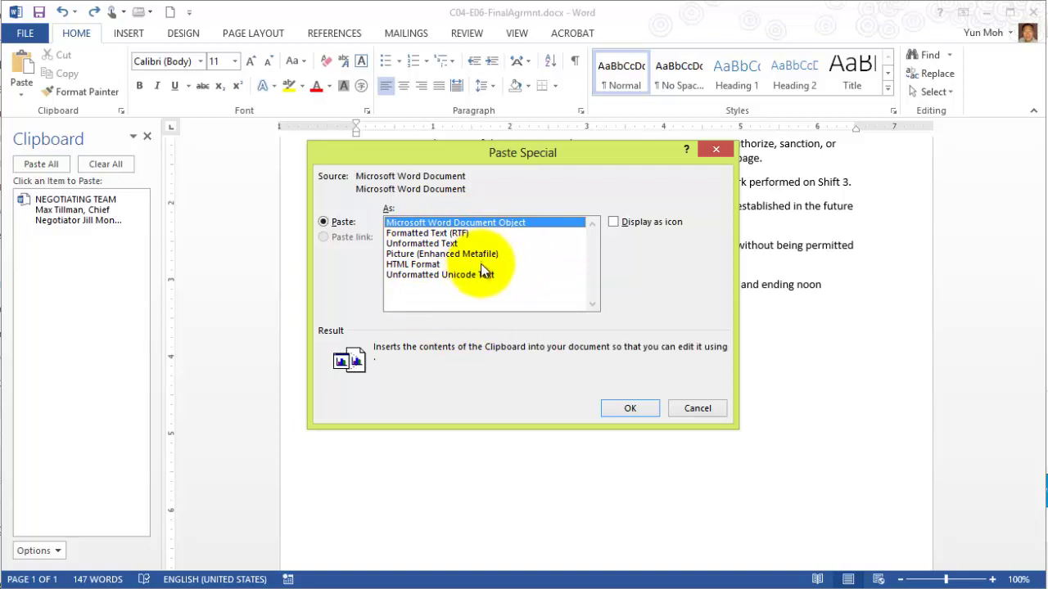
left_click(324, 238)
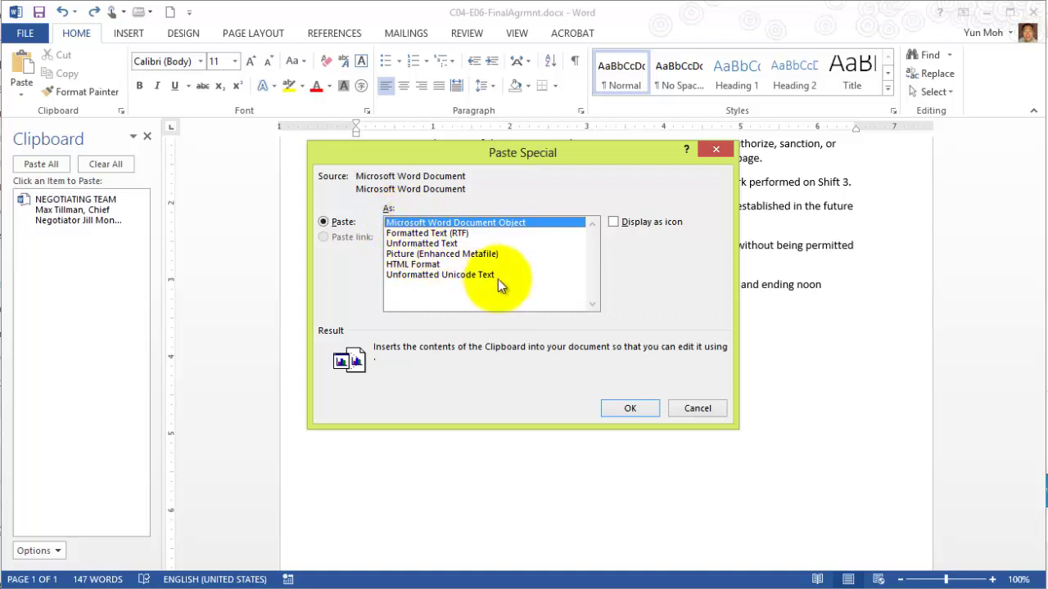
left_click(419, 243)
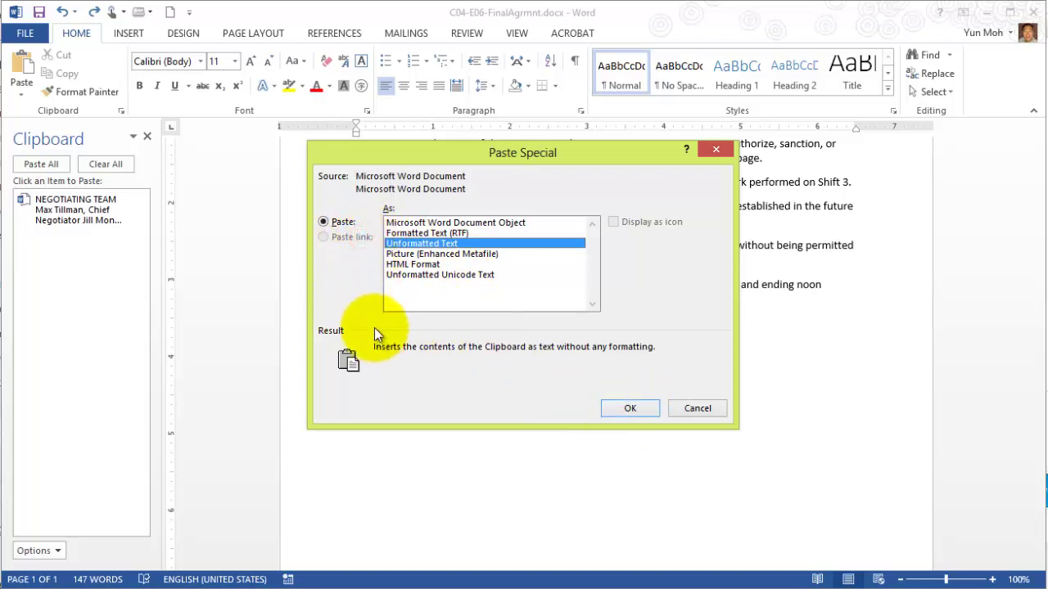
left_click(631, 408)
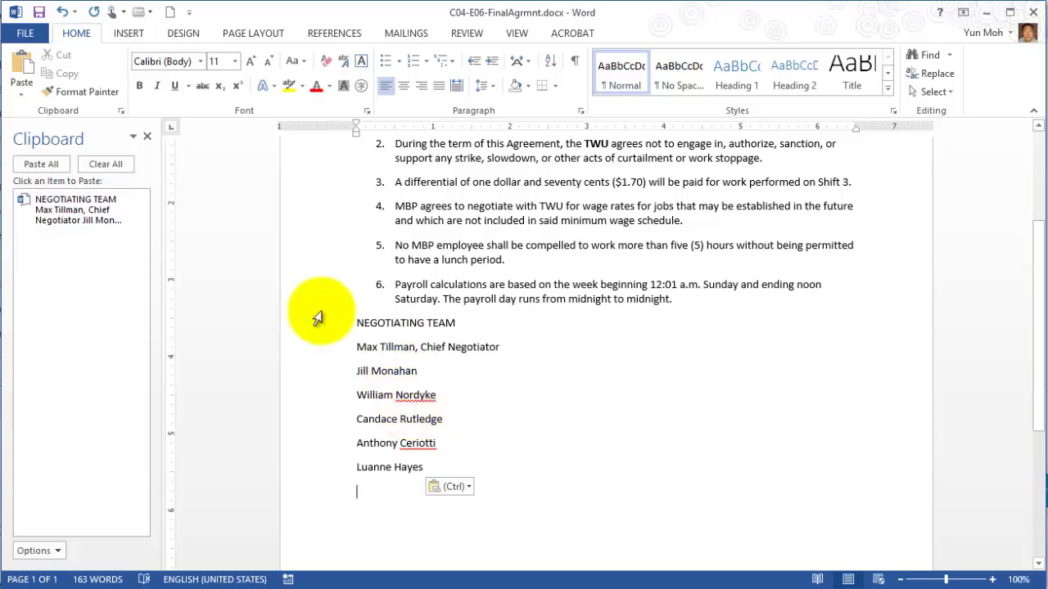
left_click(22, 97)
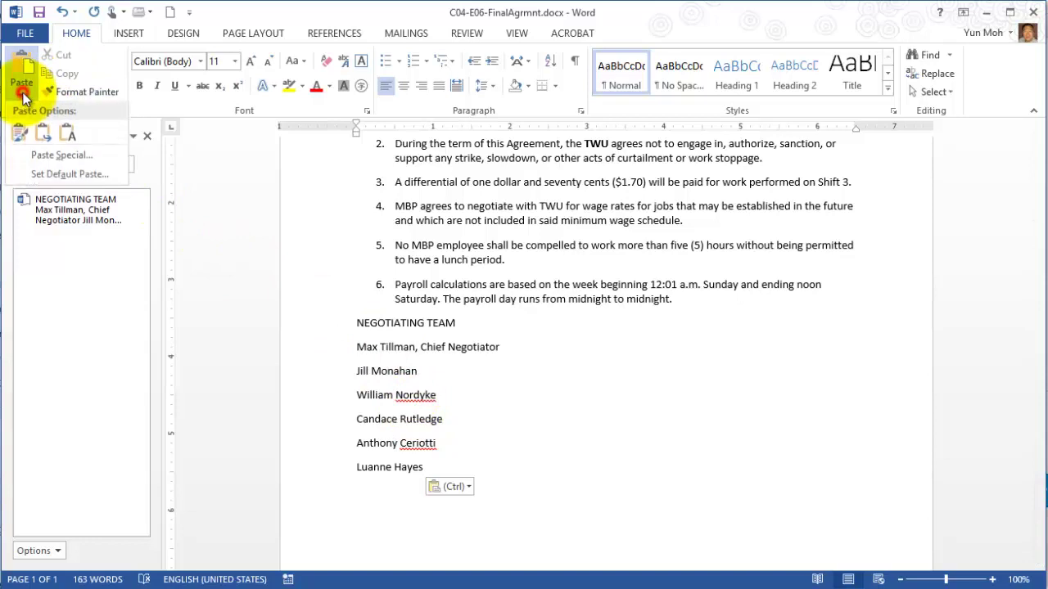
left_click(69, 139)
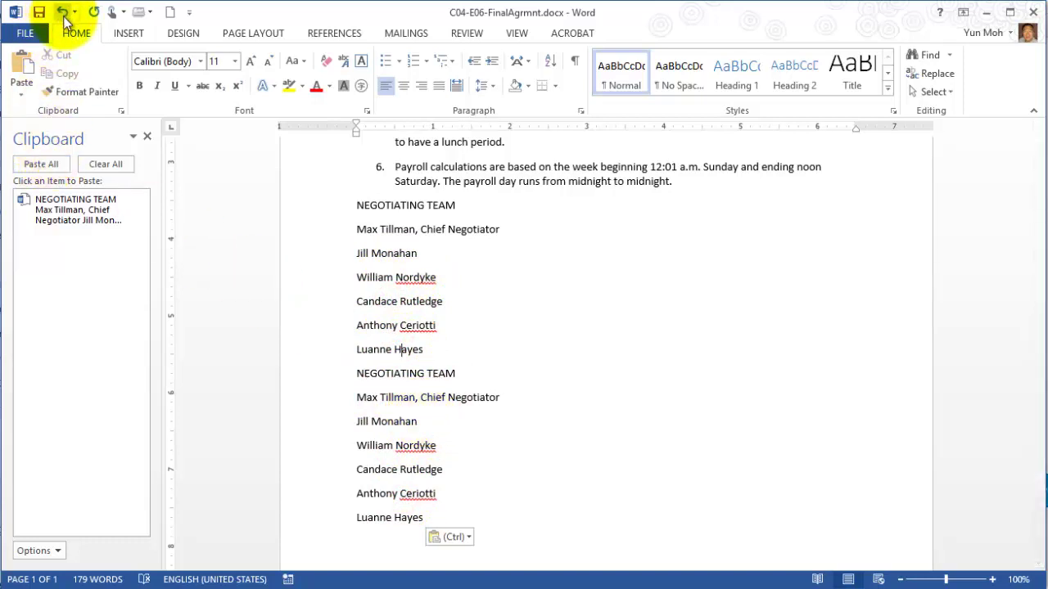
left_click(61, 12)
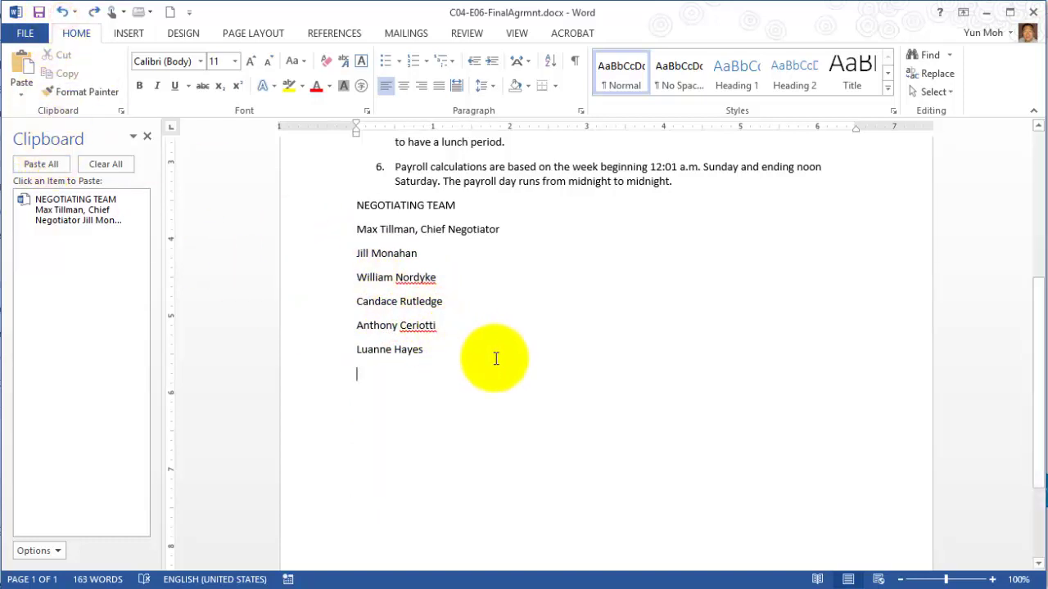
Make the NEGOTIATING TEAM heading bold
left_click_drag(466, 206, 313, 202)
scroll(502, 370, "up", 5)
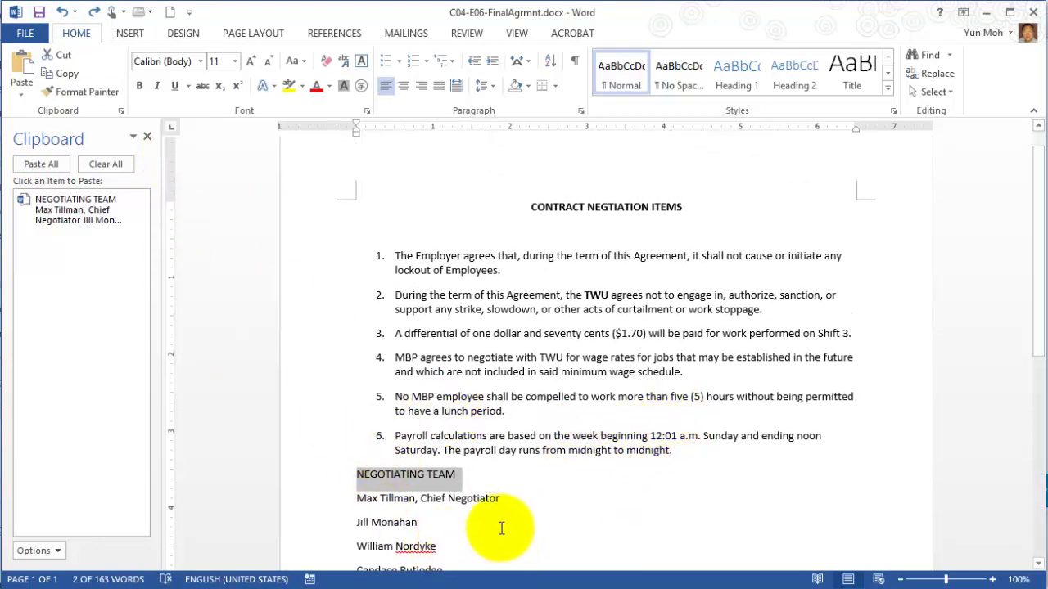
left_click(141, 87)
scroll(532, 536, "down", 3)
Format the six team member names as a bulleted list and save the document
left_click_drag(442, 500, 376, 384)
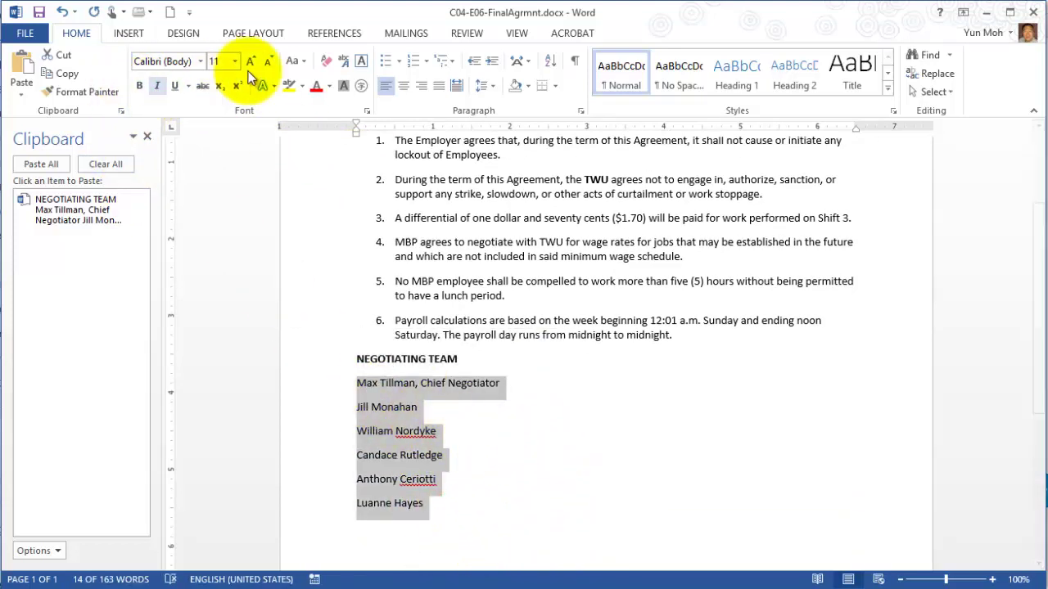
left_click(380, 61)
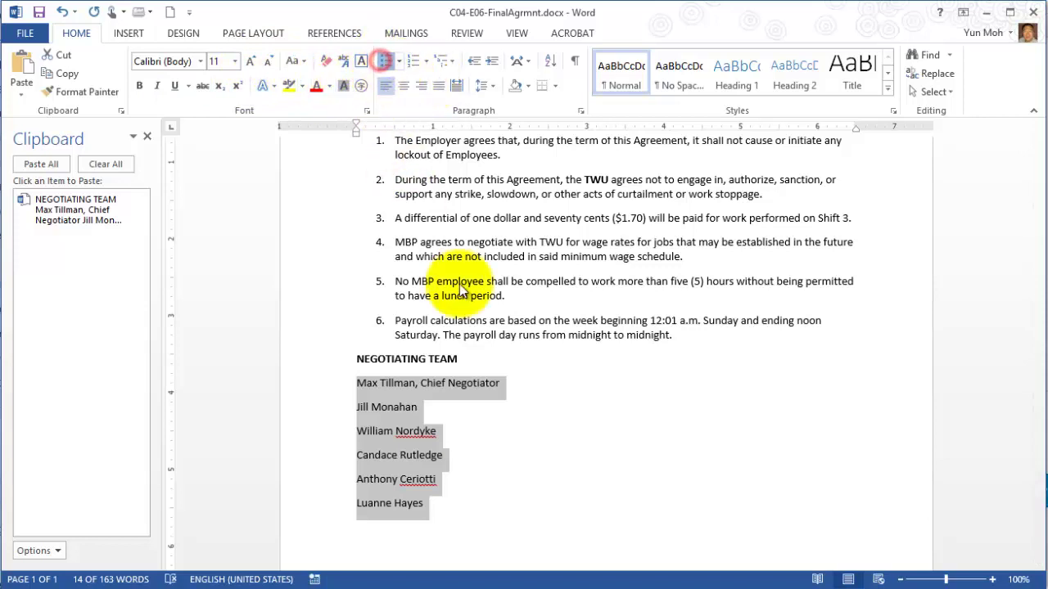
left_click(538, 497)
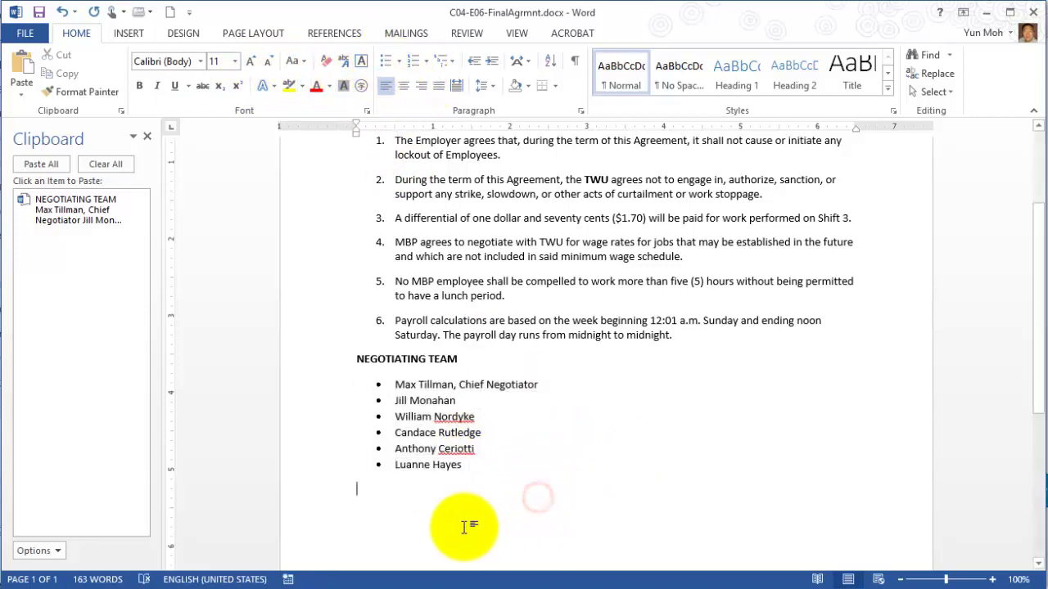
scroll(491, 518, "up", 2)
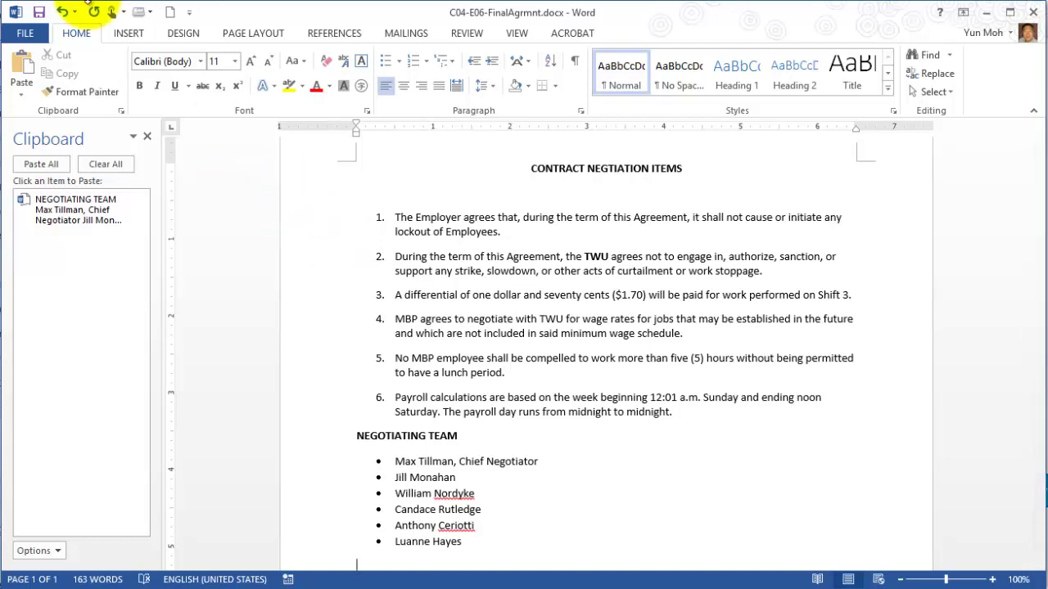
left_click(38, 12)
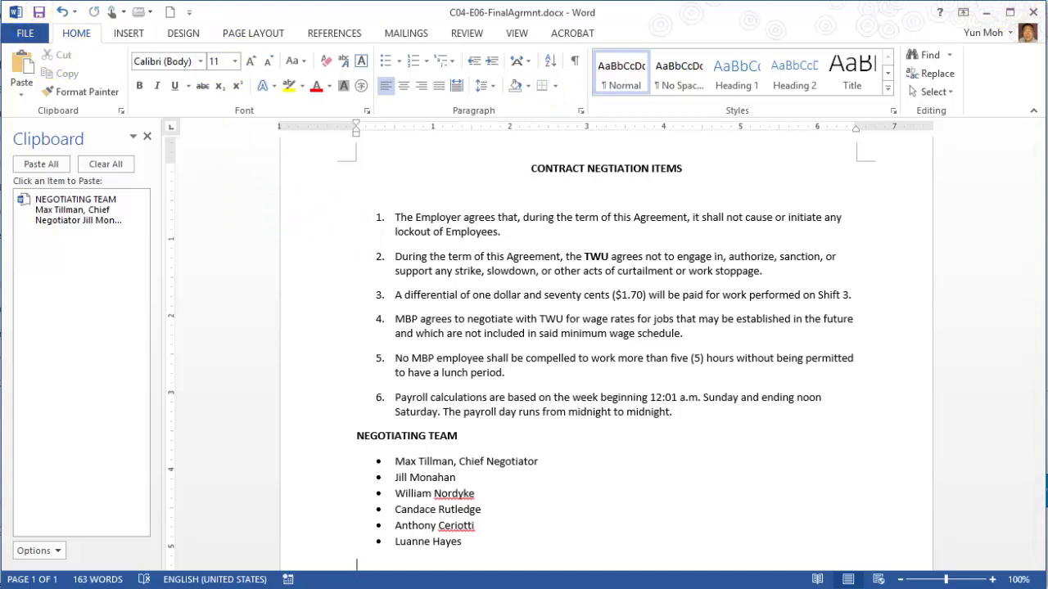